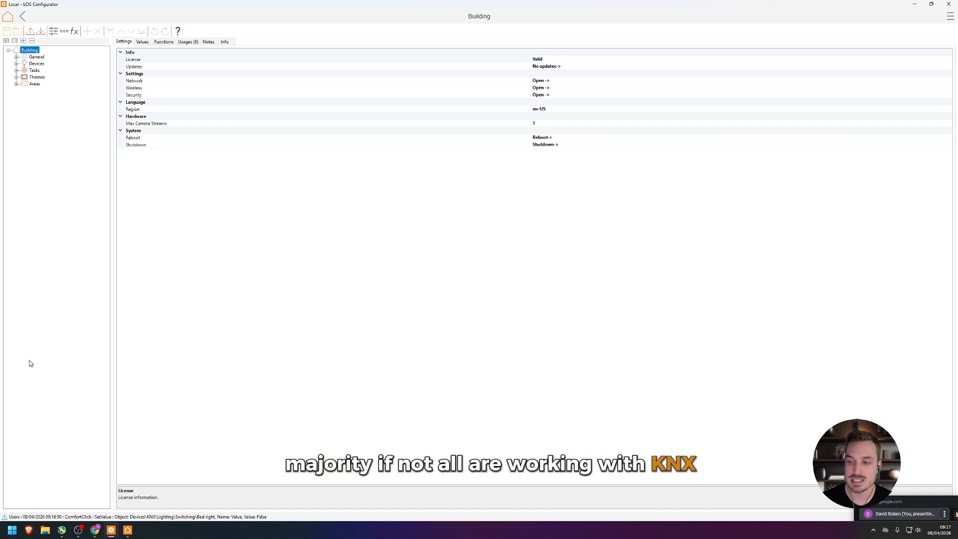
Add a KNX device under Devices, keeping the suggested name.
click(17, 63)
click(28, 64)
right_click(27, 63)
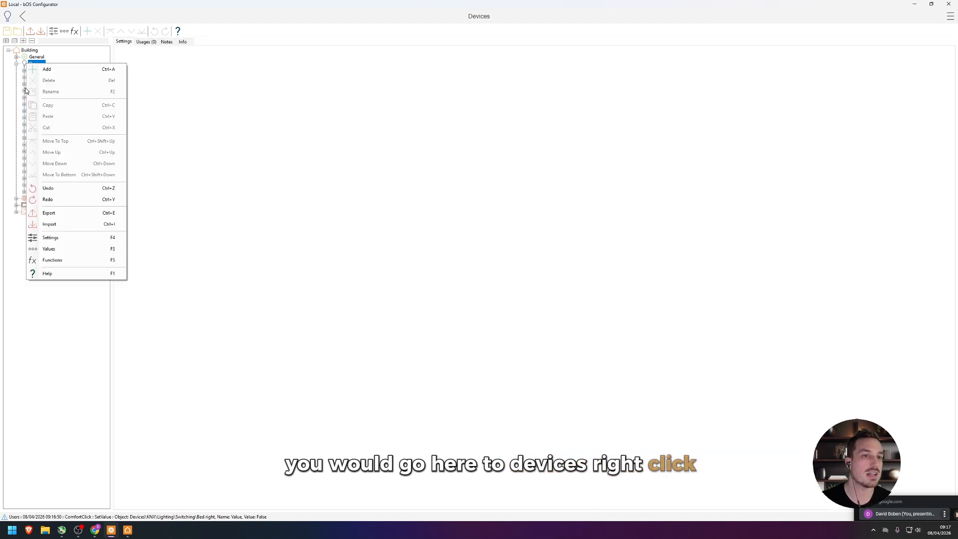
click(42, 69)
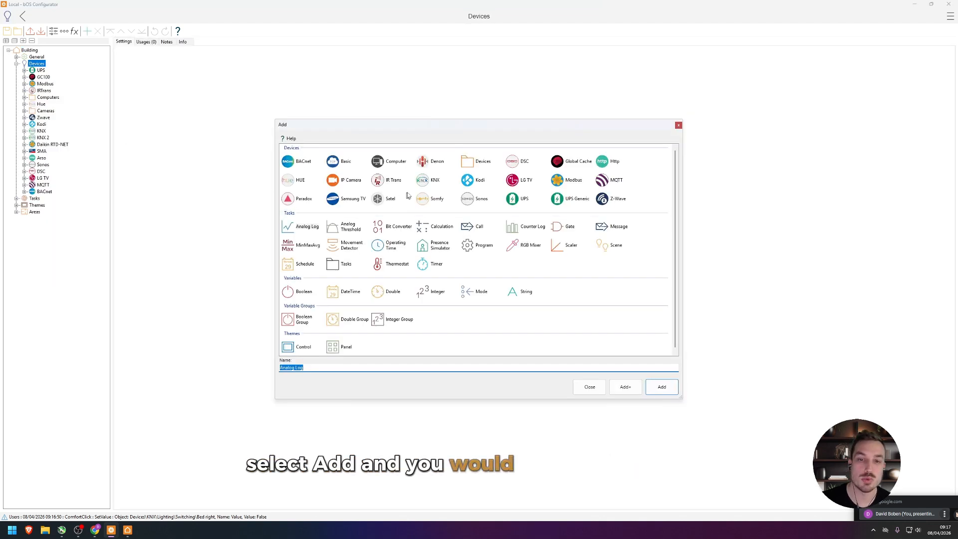
click(422, 181)
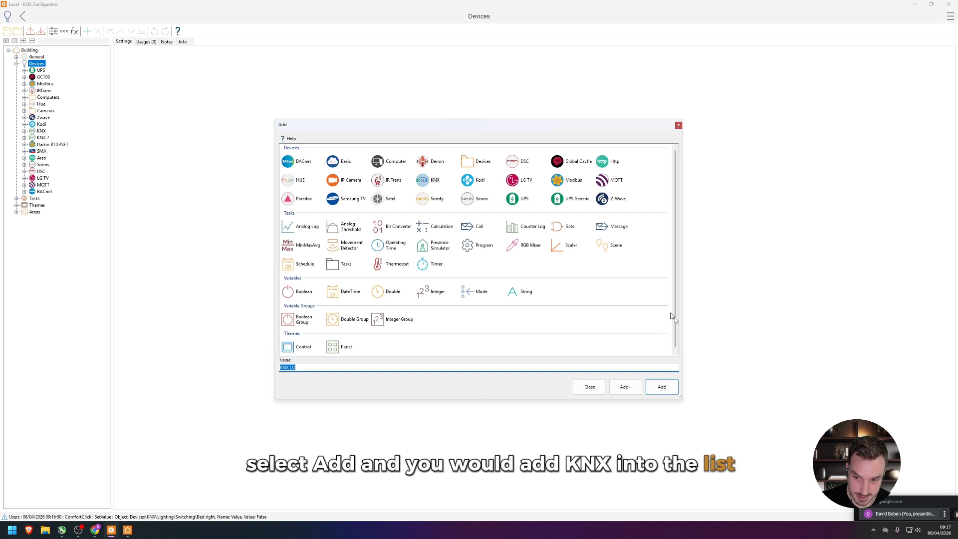
click(662, 386)
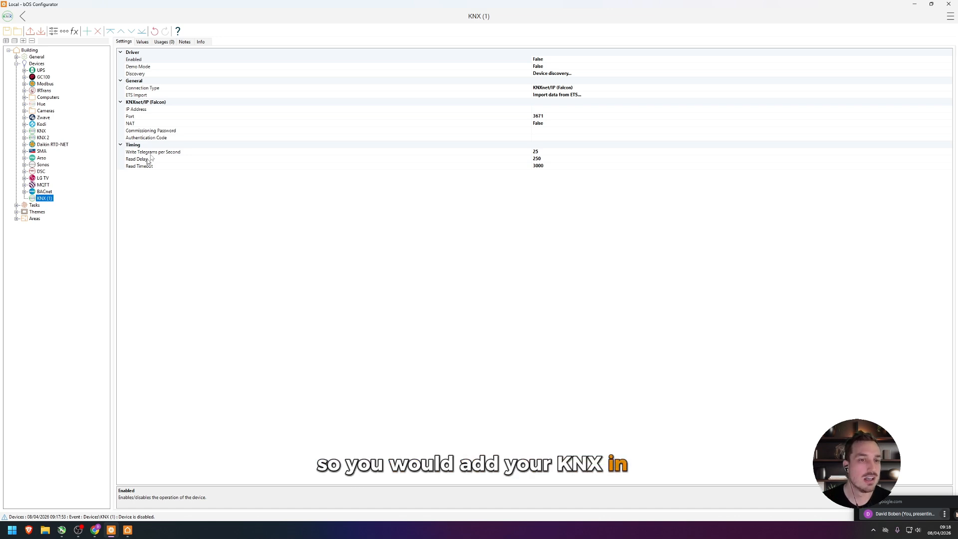
Set the new KNX device's connection type to Jigsaw and its Demo Mode to True.
click(162, 88)
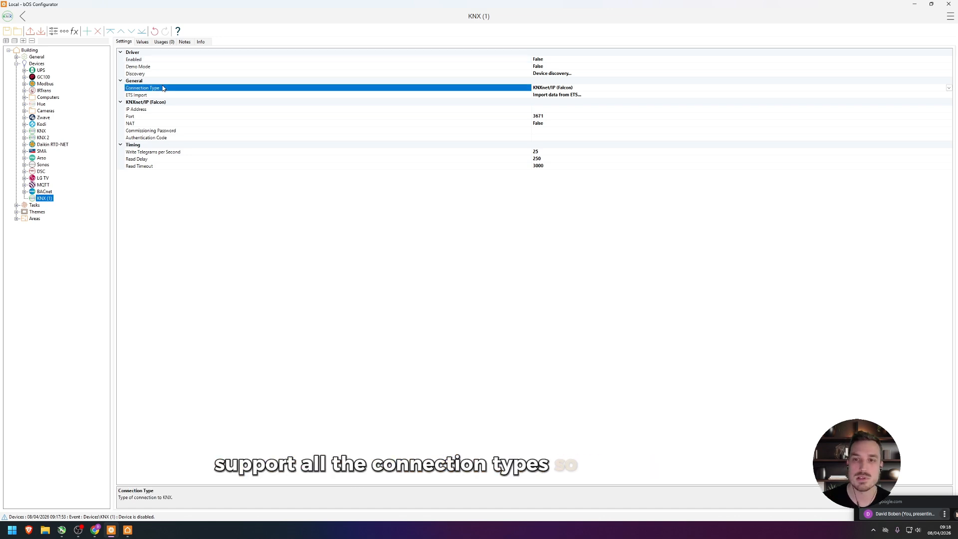
click(948, 88)
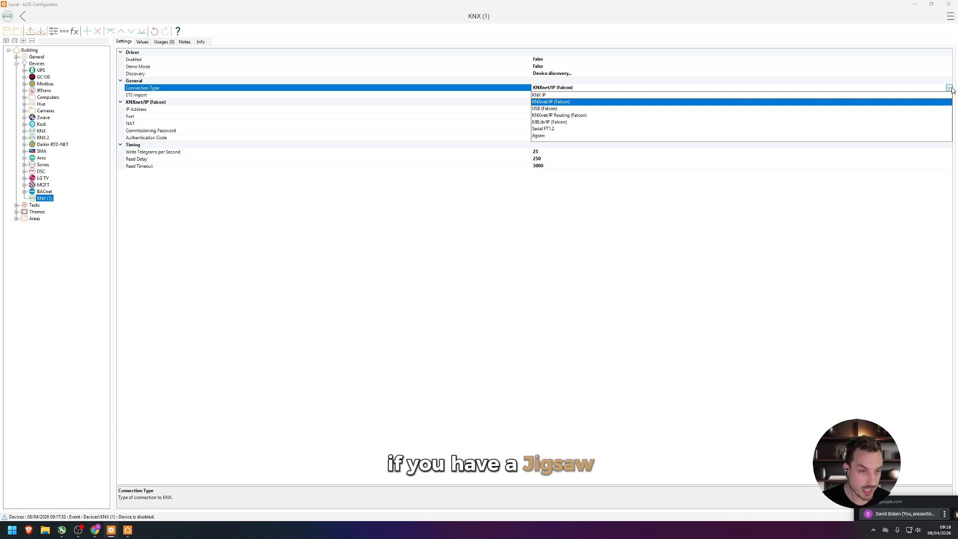
click(540, 135)
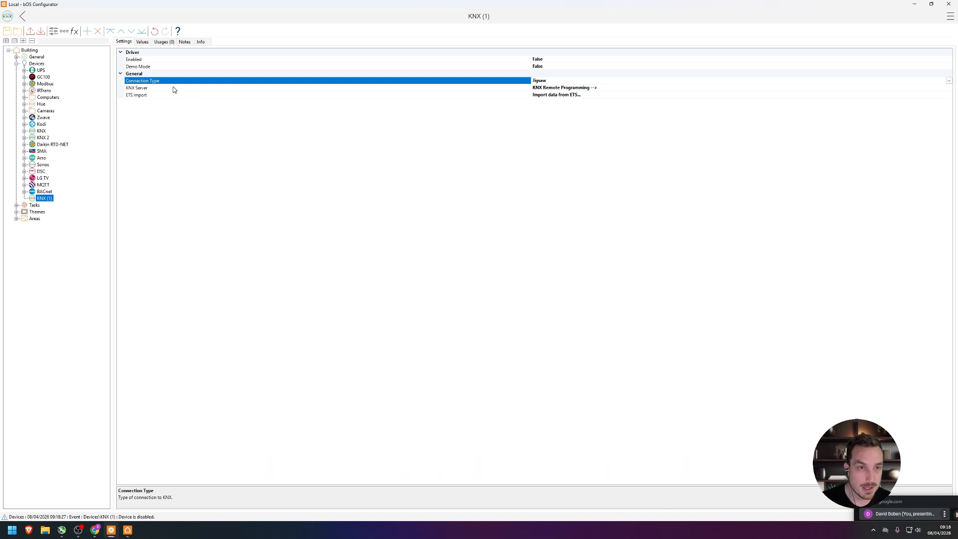
double_click(153, 65)
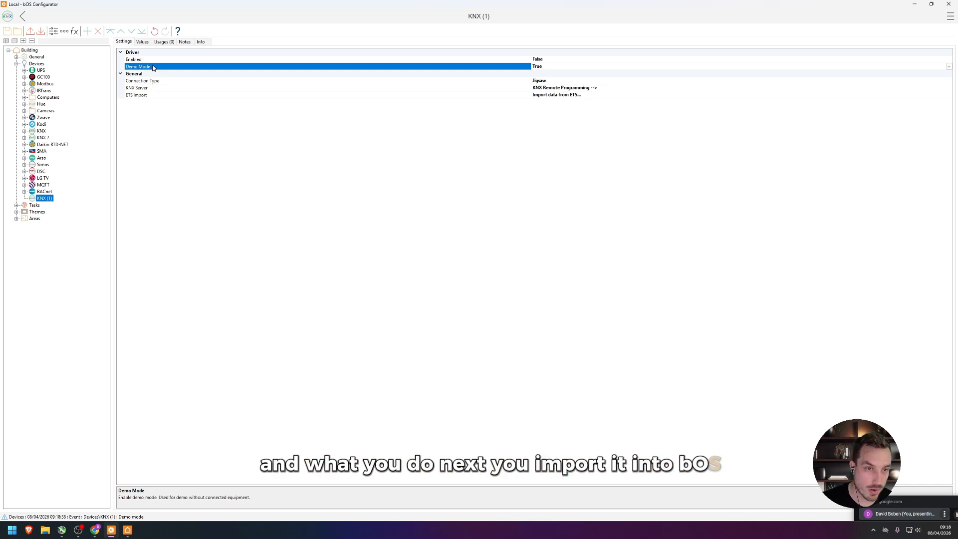
Load the ETS export "Demo project - Copy.knxproj" from the Training folder for import and enlarge the import window.
click(128, 96)
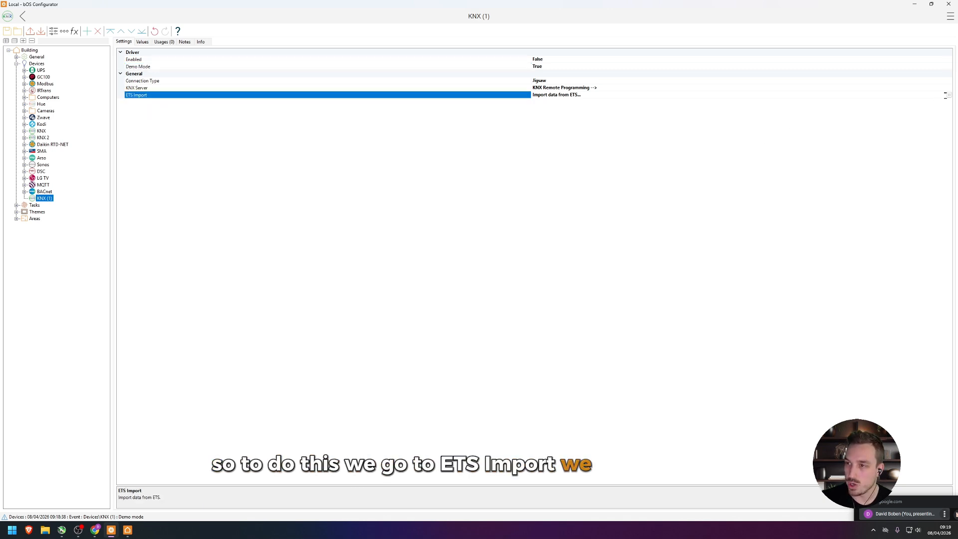
click(948, 95)
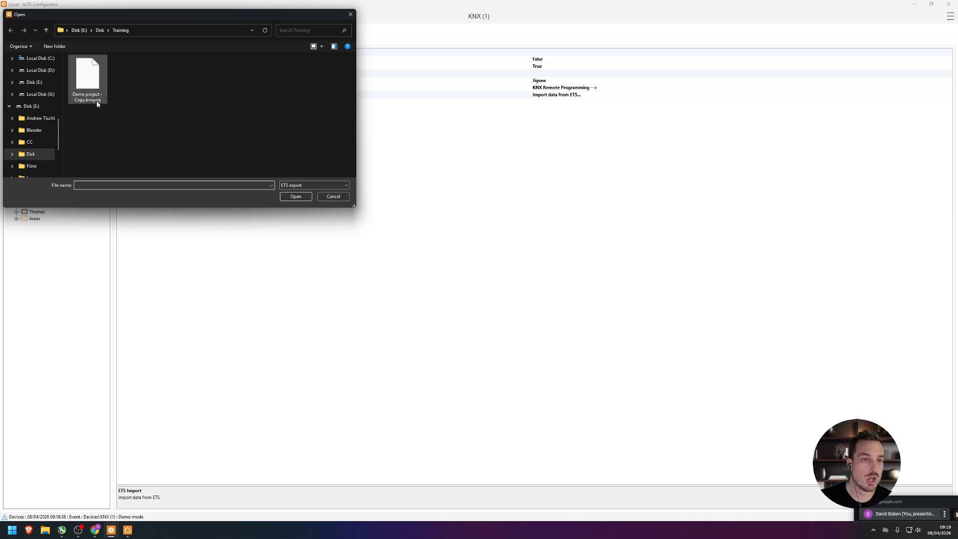
click(94, 93)
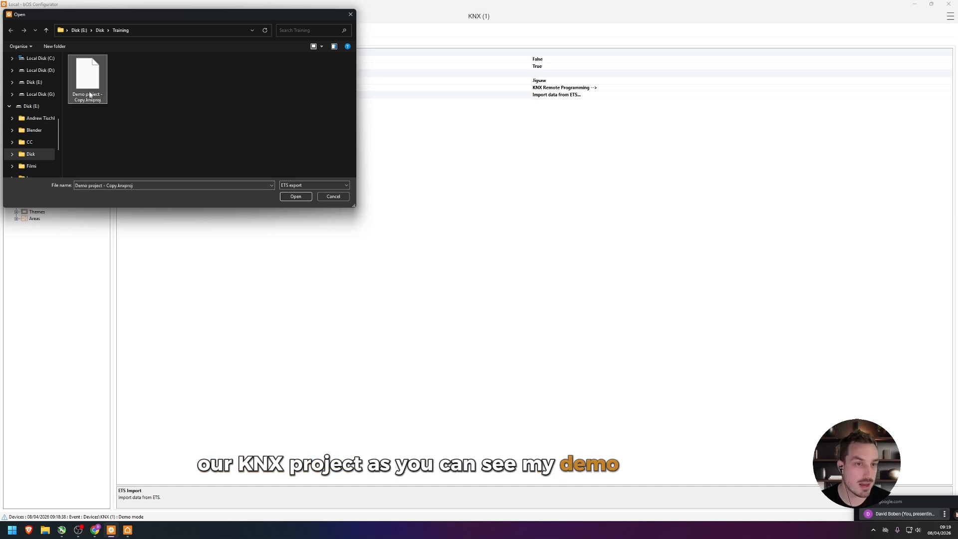
click(298, 197)
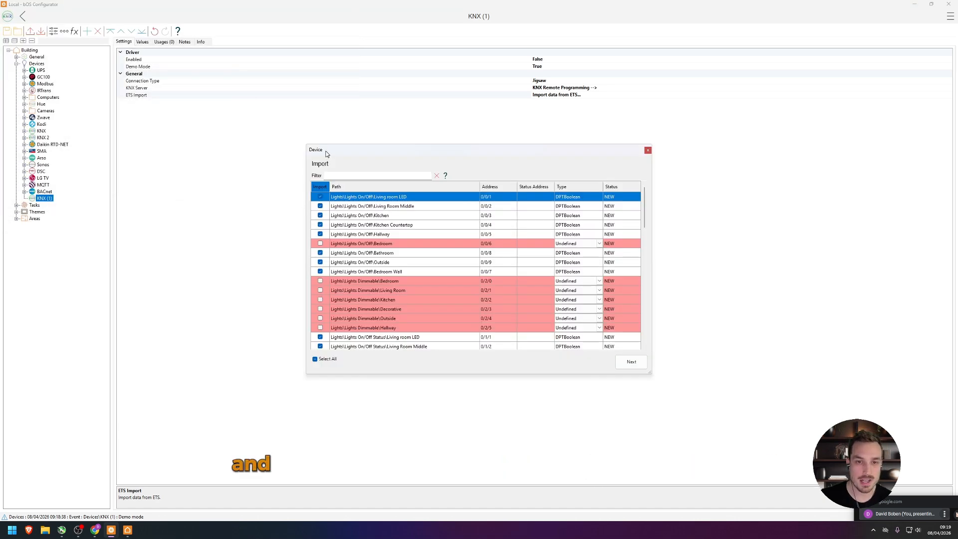
drag(327, 153, 260, 74)
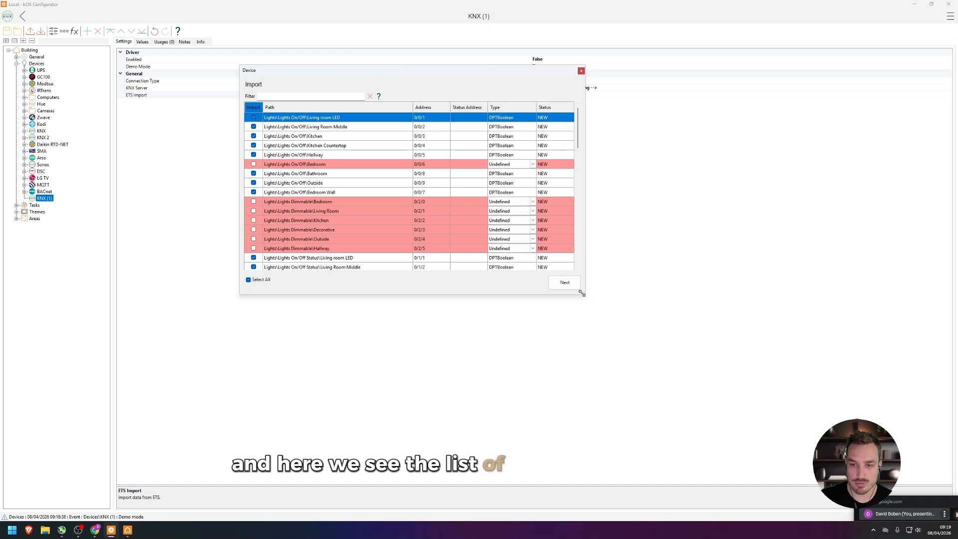
drag(581, 293, 731, 400)
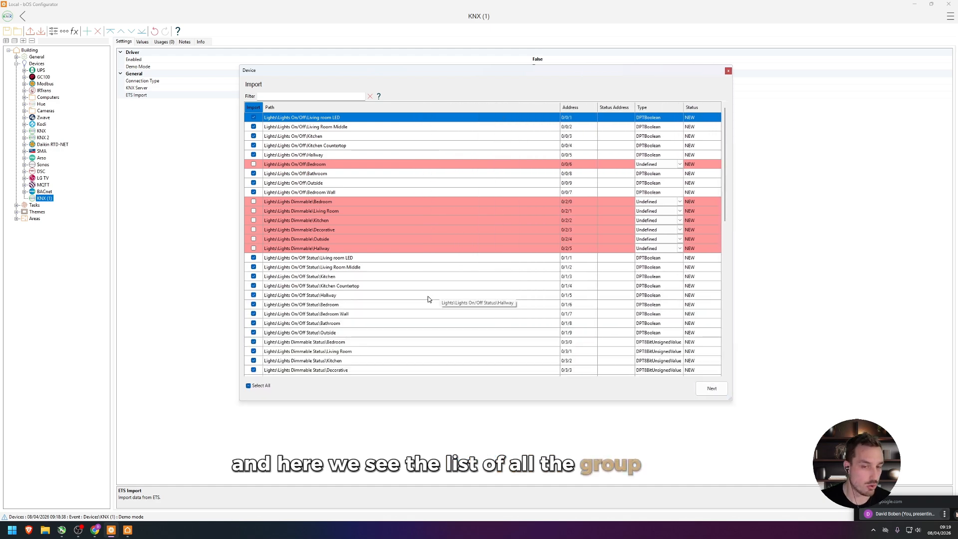
Examine the list of group addresses to import, including their paths, addresses, status addresses and the highlighted rows.
scroll(429, 299, down, 10)
scroll(428, 299, up, 10)
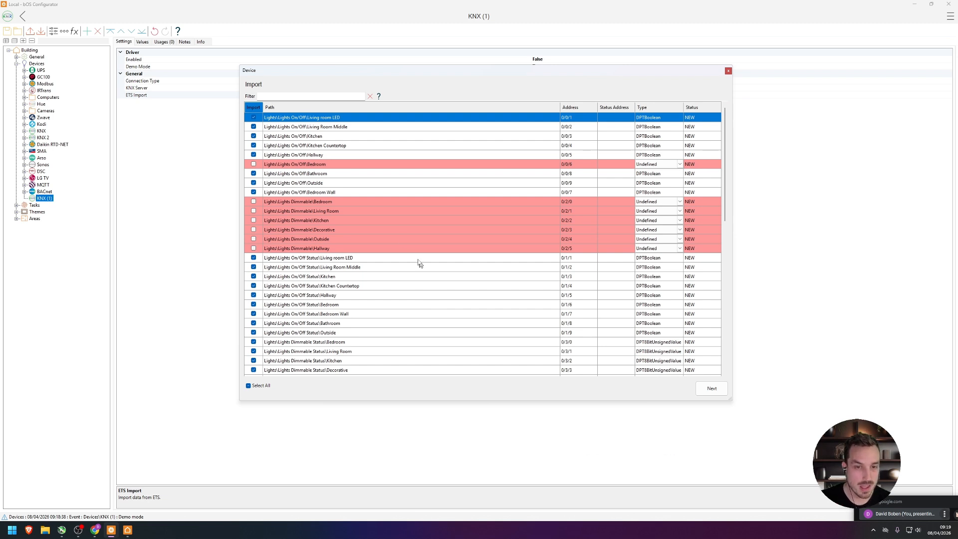
drag(304, 119, 304, 229)
click(303, 229)
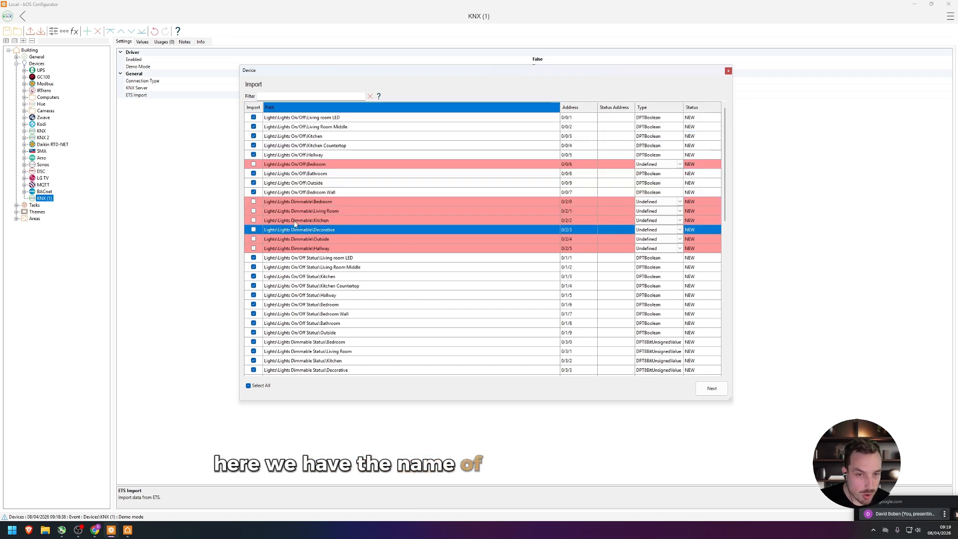
drag(567, 119, 567, 156)
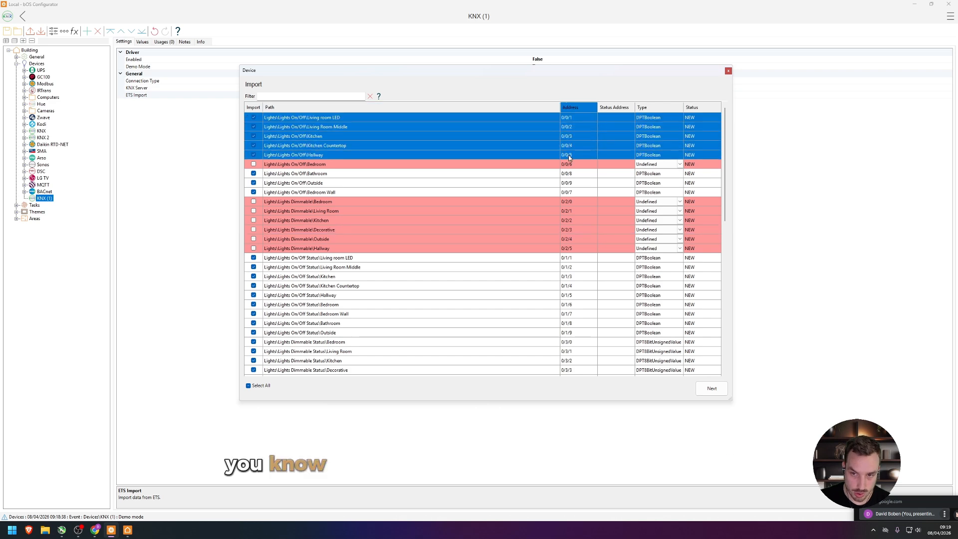
click(568, 156)
click(611, 128)
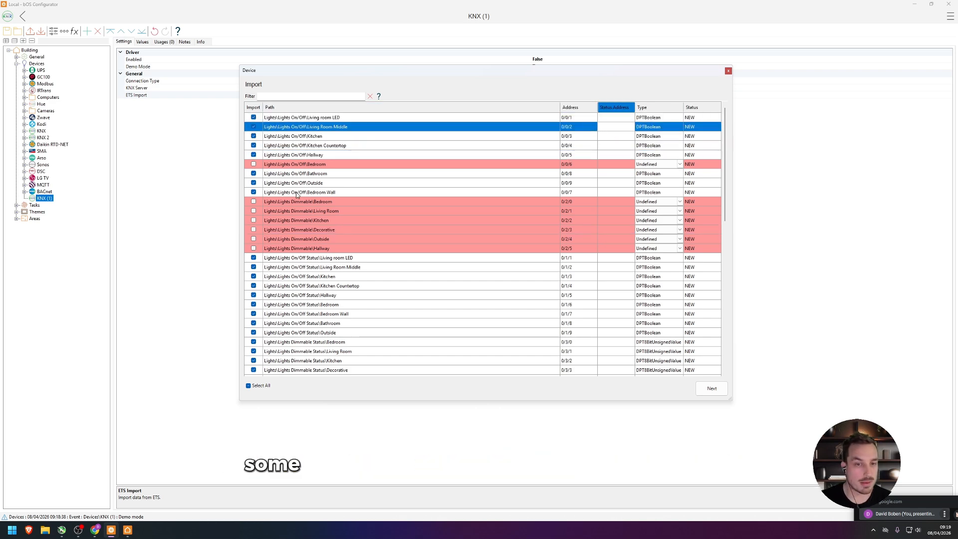
scroll(320, 271, down, 8)
scroll(321, 272, up, 8)
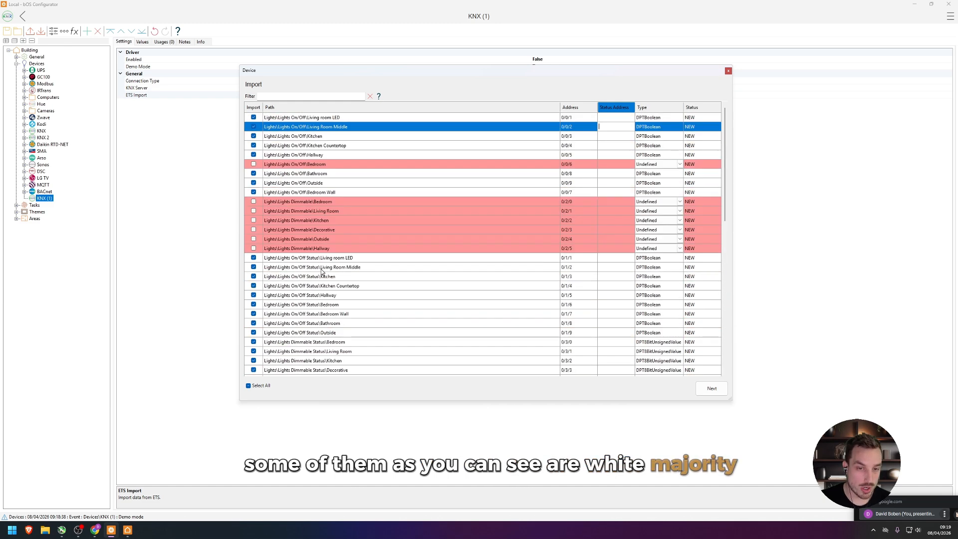
click(311, 221)
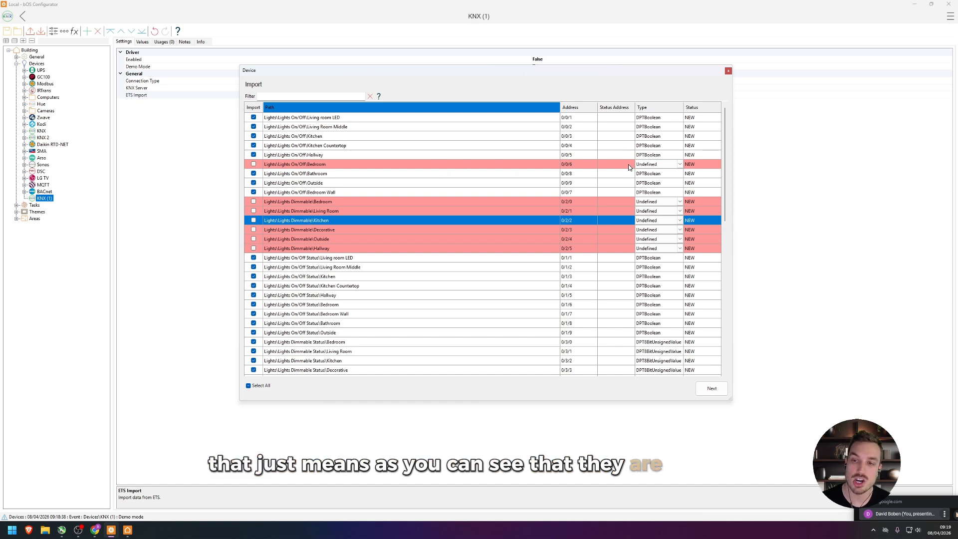
Set the data type of the Lights On/Off Bedroom address (0/0/6) to DPTBoolean.
click(651, 165)
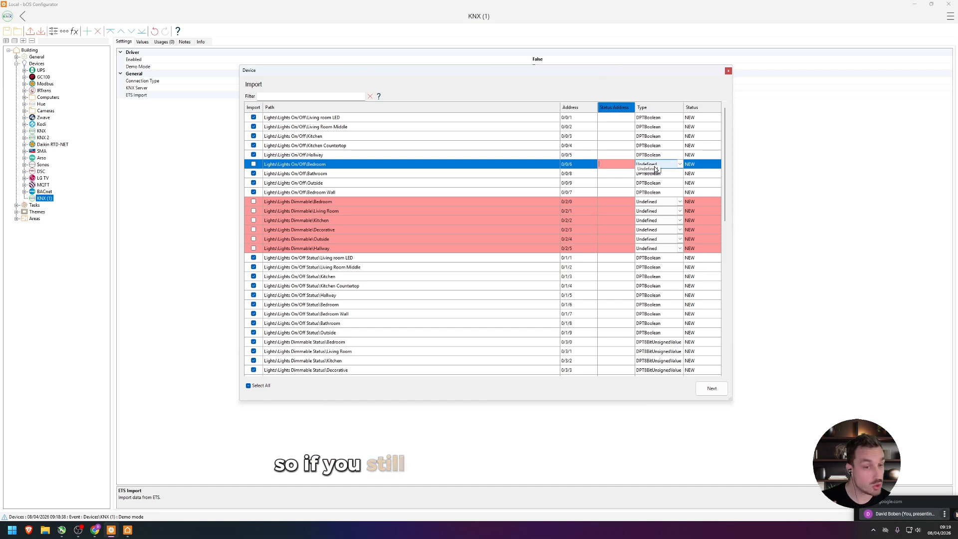
click(655, 169)
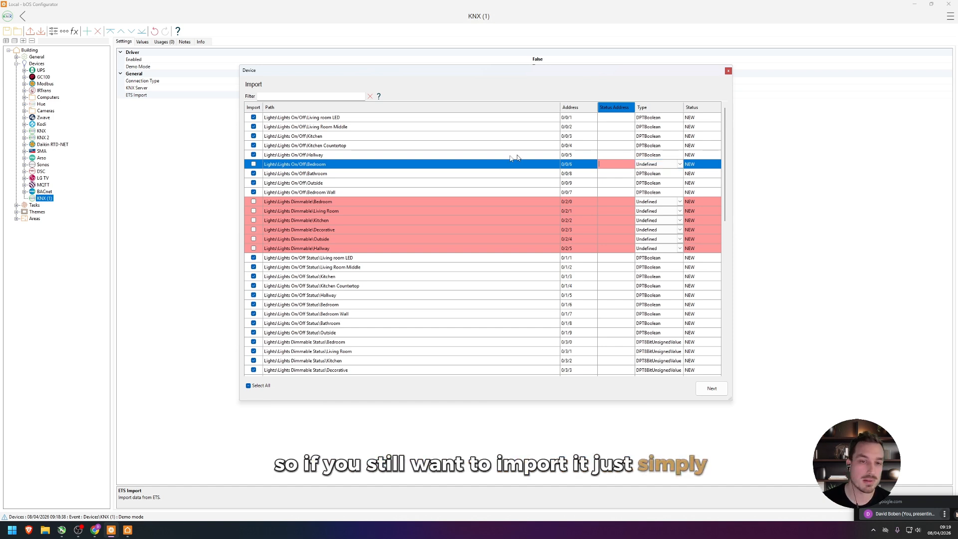
click(269, 188)
click(298, 166)
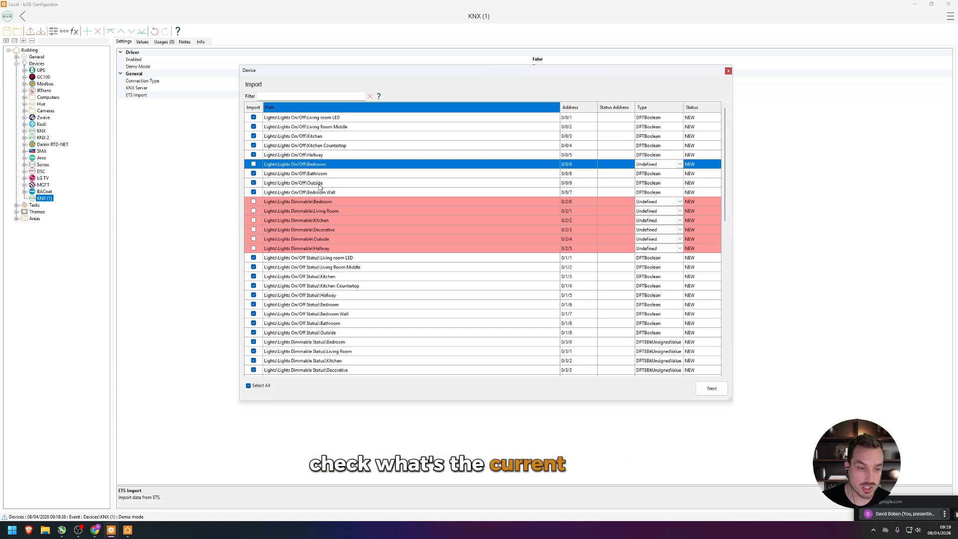
right_click(298, 169)
click(319, 162)
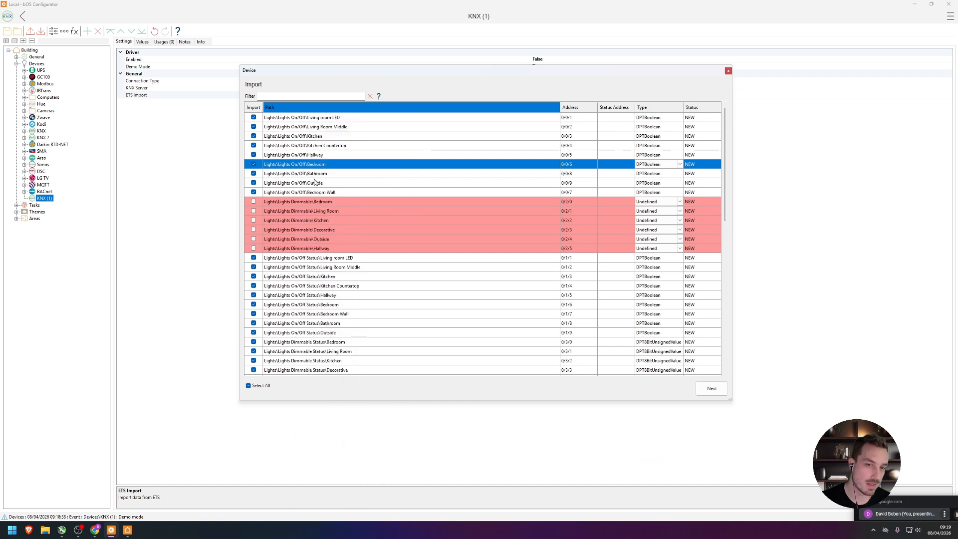
Set the data type of all six Lights Dimmable addresses, Bedroom through Hallway, to DPT8BitUnsignedValue.
click(306, 201)
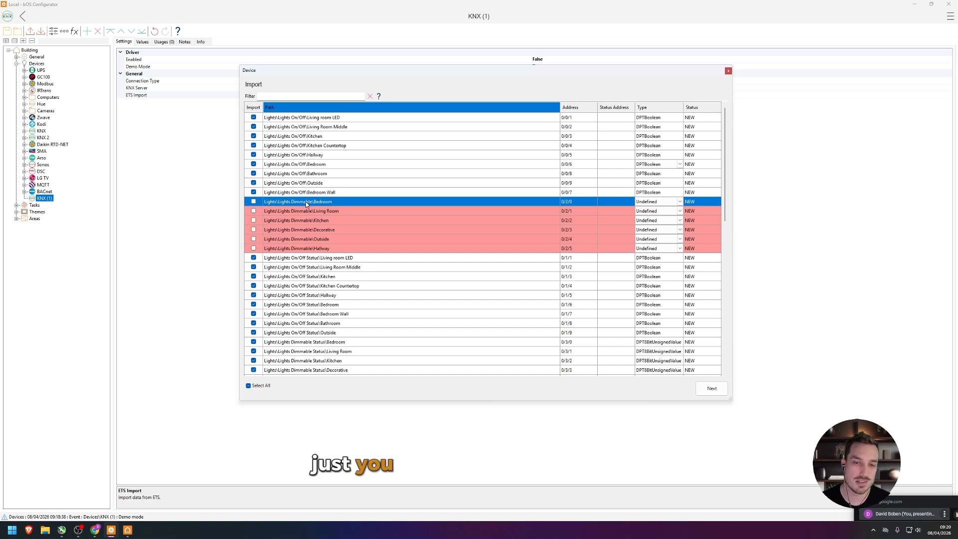
drag(306, 202, 302, 249)
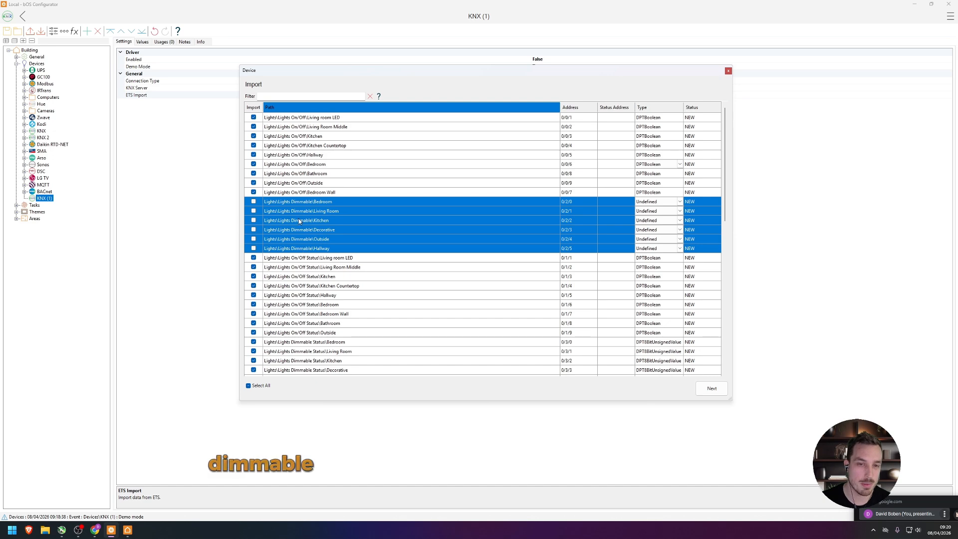
right_click(303, 250)
click(344, 199)
Set the data type of the Heating Temperature Living Room address (2/0/0) to DPT2OctetFloatValue.
scroll(340, 257, down, 8)
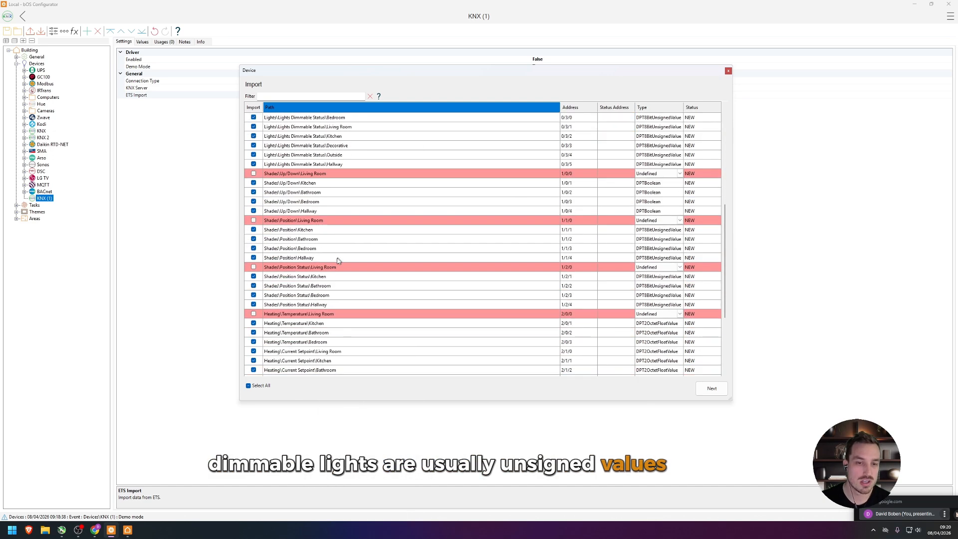
click(295, 313)
right_click(295, 313)
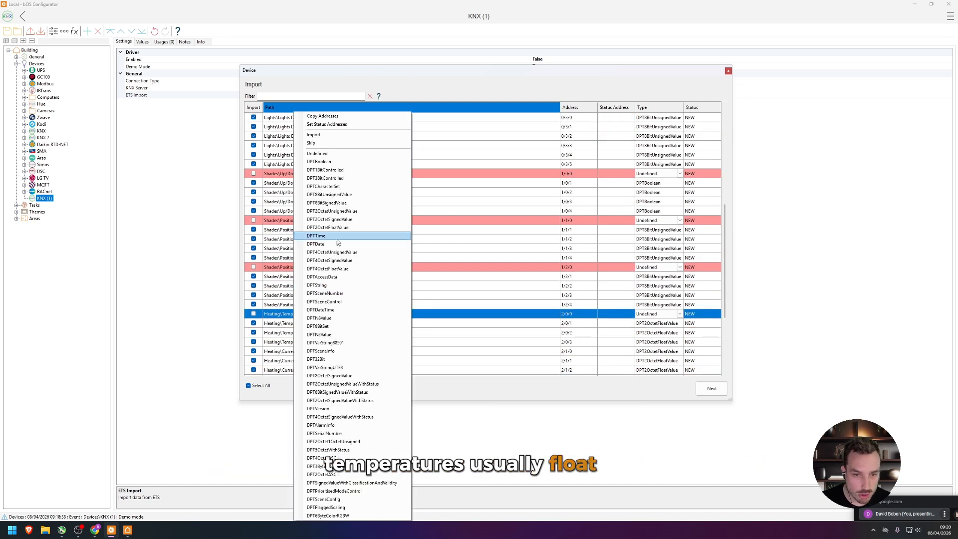
click(335, 227)
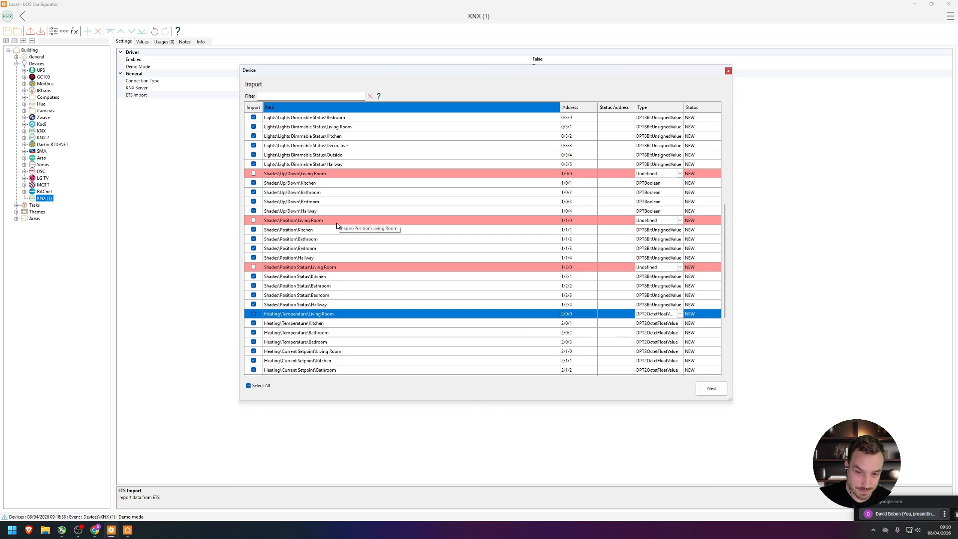
Copy the group addresses of all Lights On/Off Status entries, Living room LED through Outside.
scroll(337, 225, up, 8)
click(329, 230)
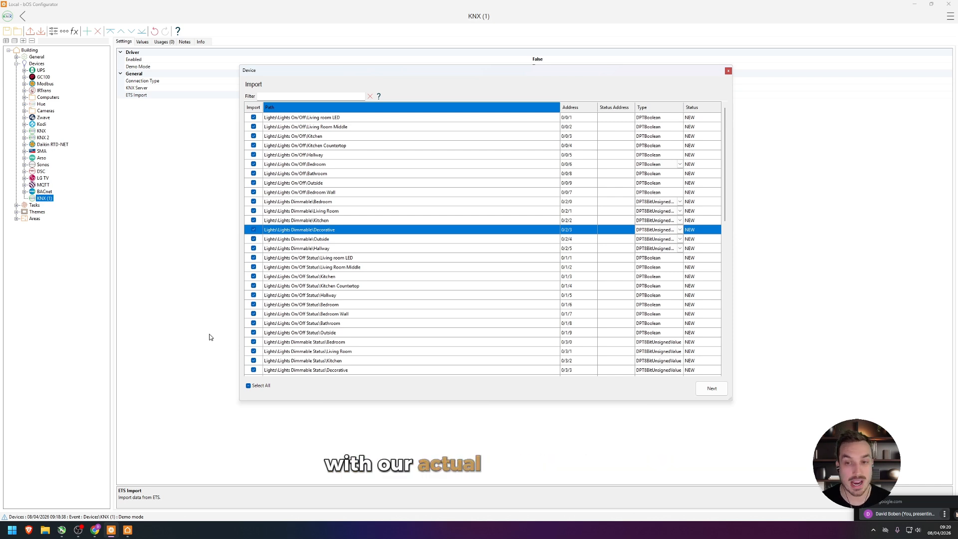
click(611, 162)
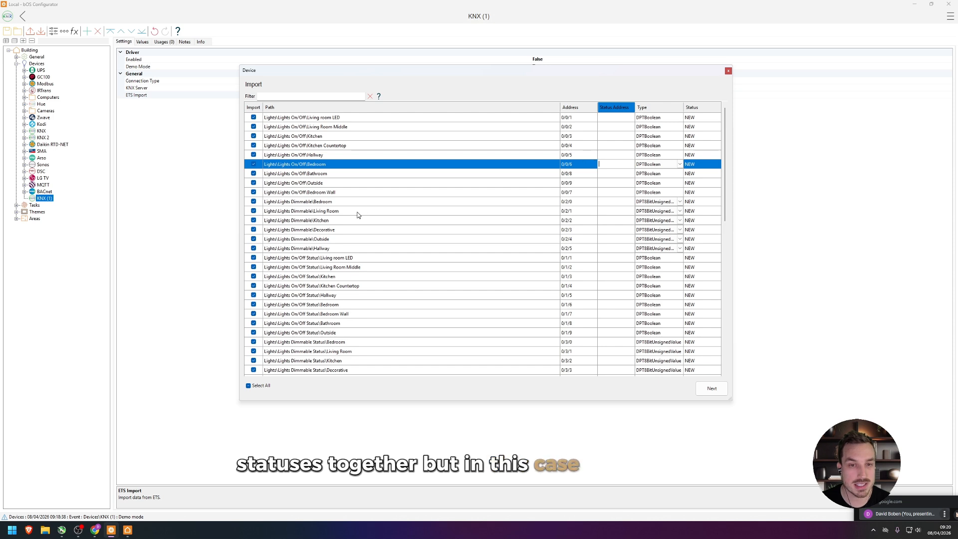
click(292, 259)
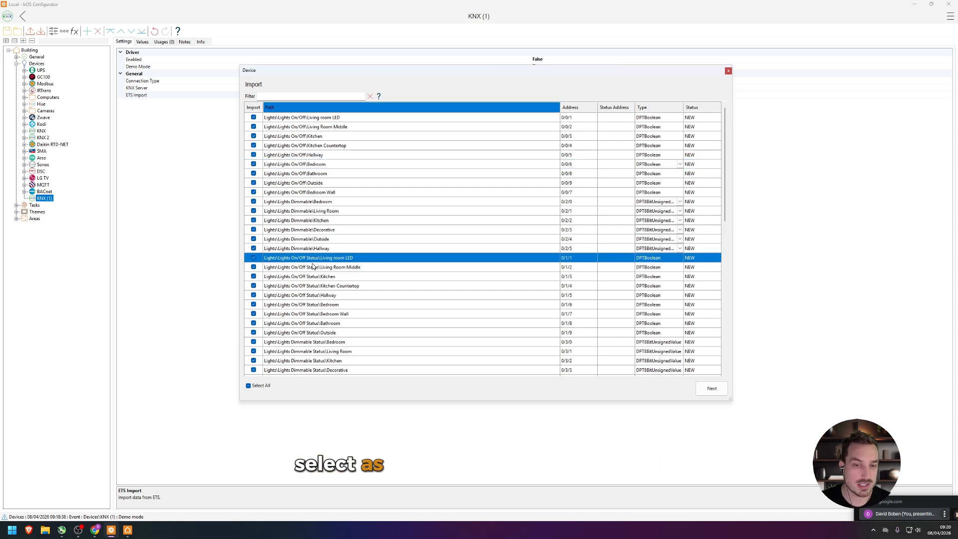
drag(314, 261, 312, 334)
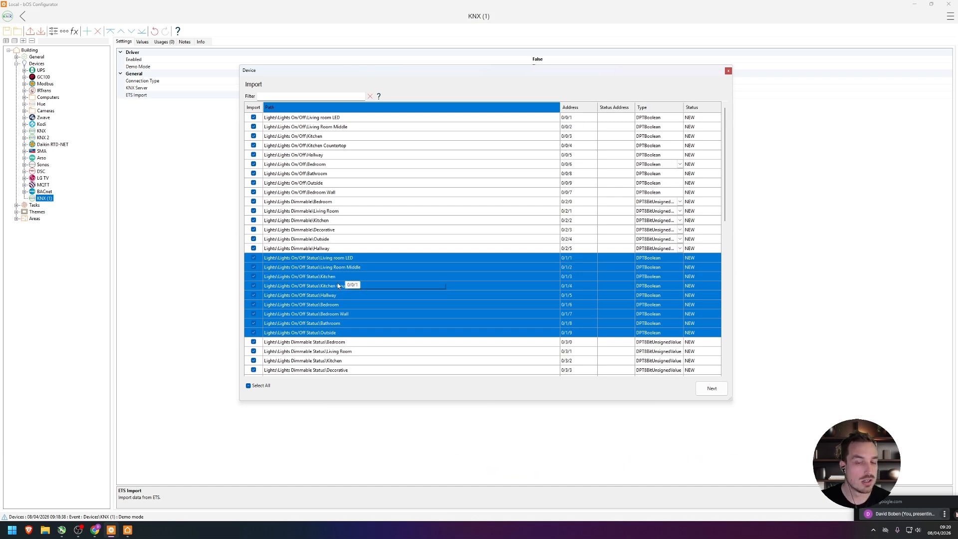
right_click(317, 288)
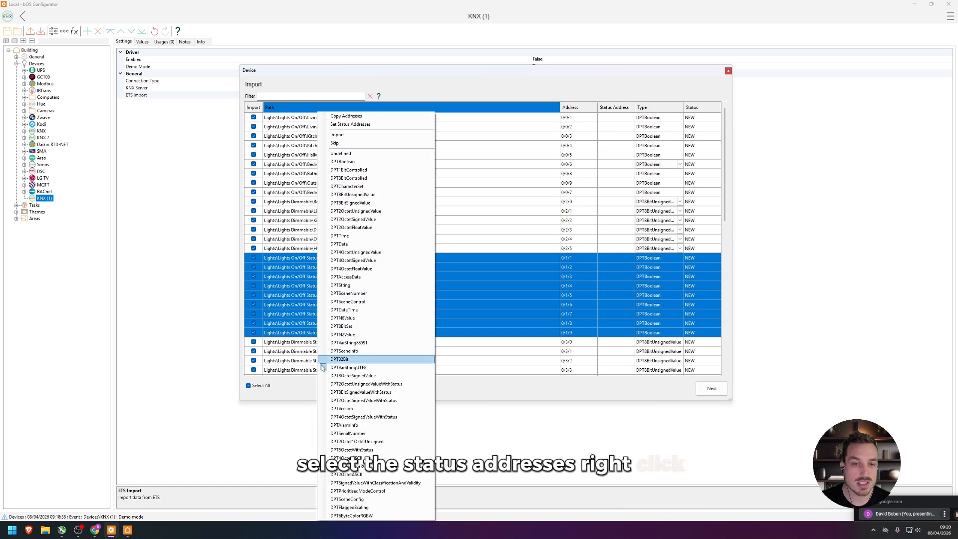
click(361, 117)
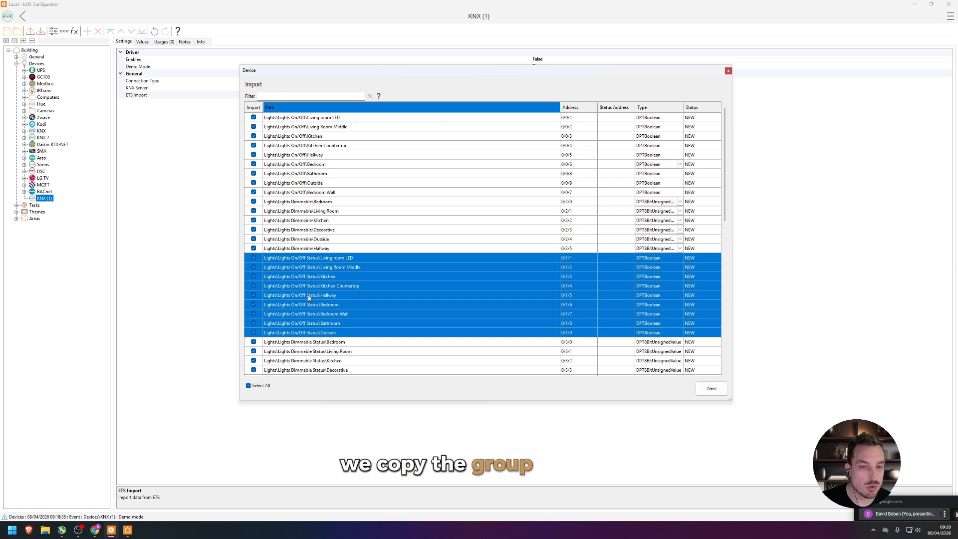
Paste the copied group addresses as status addresses of all Lights On/Off entries, Living room LED through Bedroom Wall.
click(315, 135)
drag(311, 118, 310, 192)
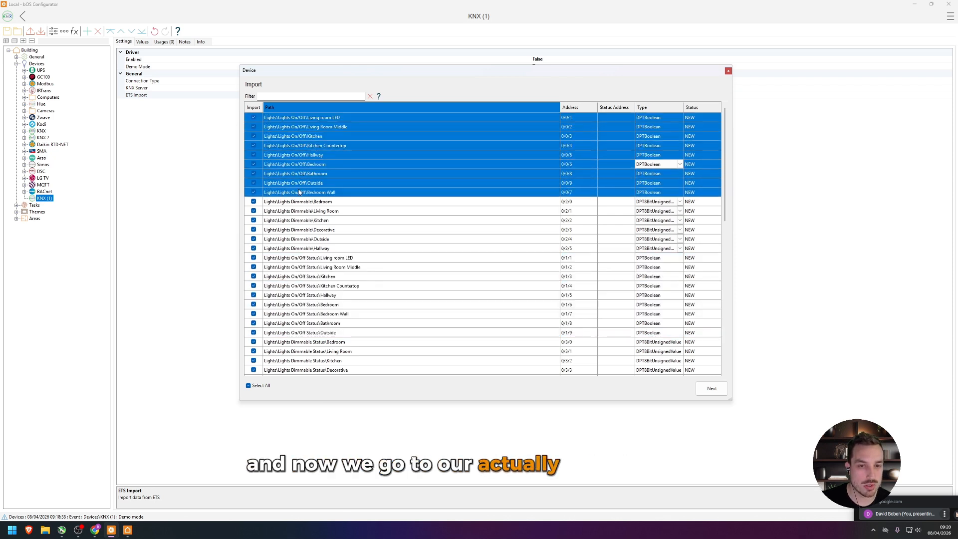
right_click(299, 168)
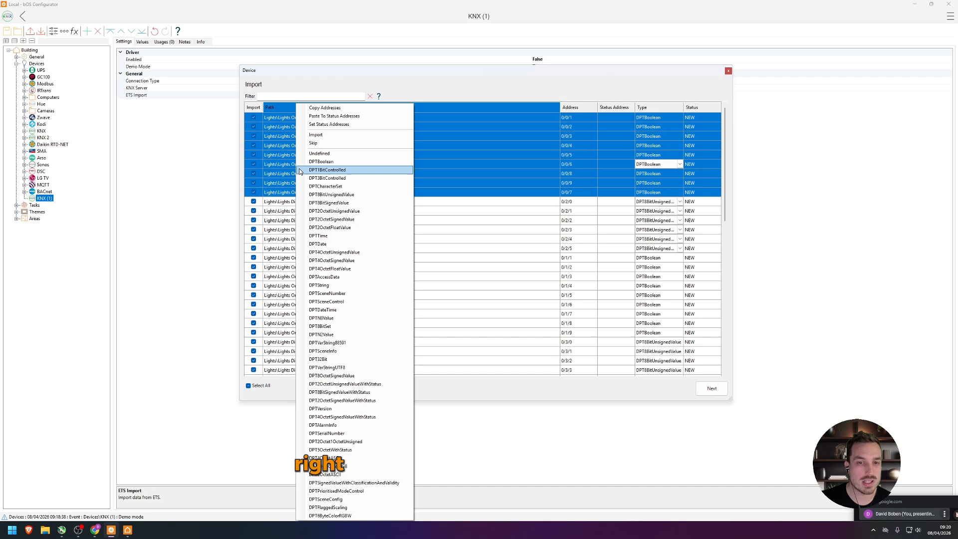
click(330, 116)
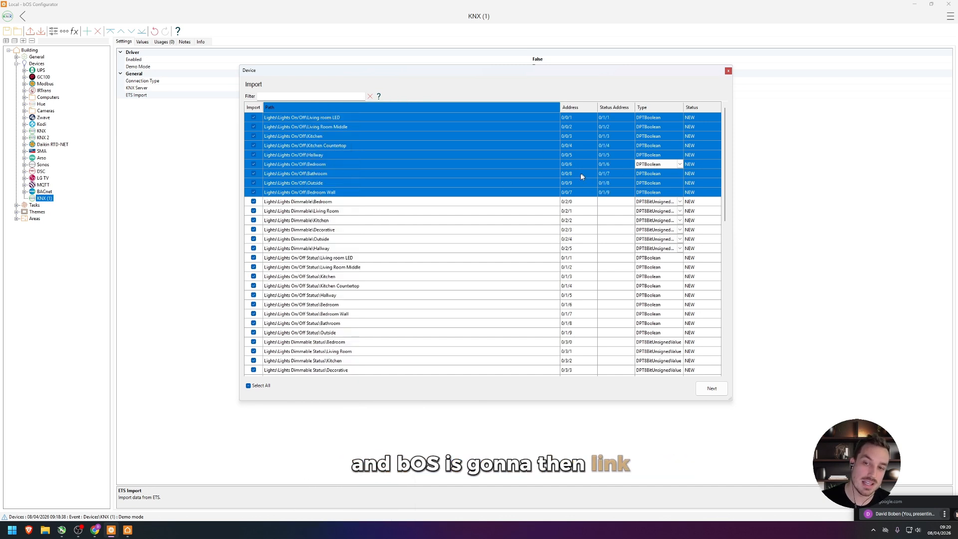
click(487, 223)
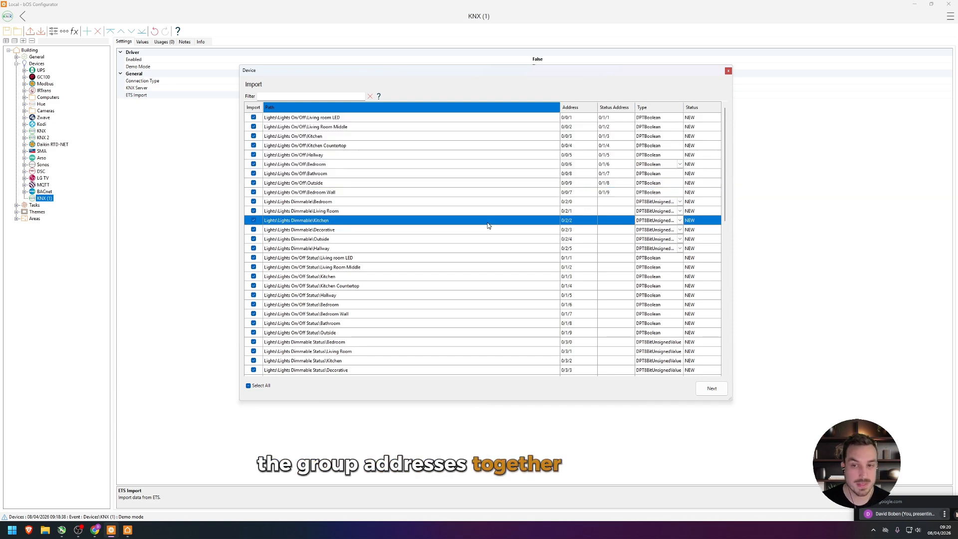
Switch to bOS Client, turn on the Bed left lamp in the Bedroom view, and return to the import list in bOS Configurator.
click(129, 526)
click(307, 521)
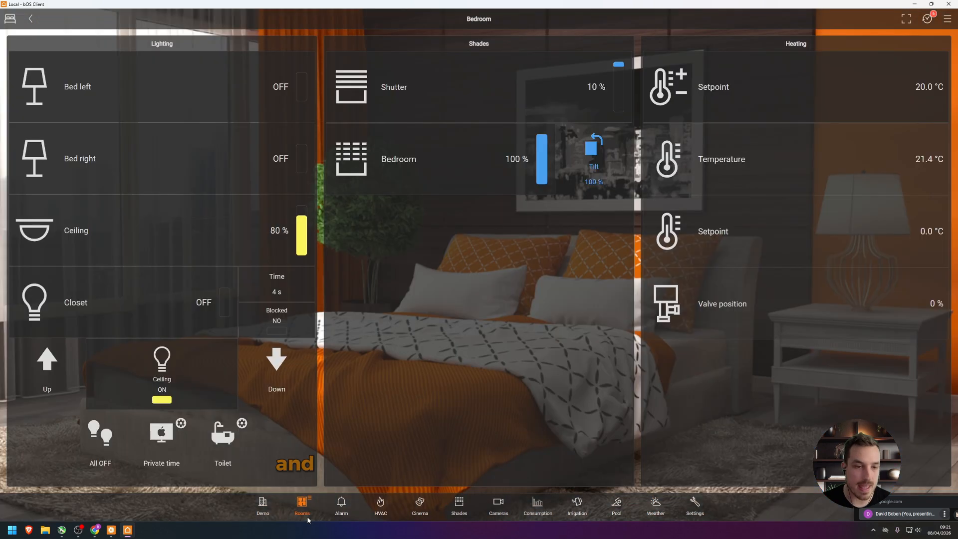
click(49, 120)
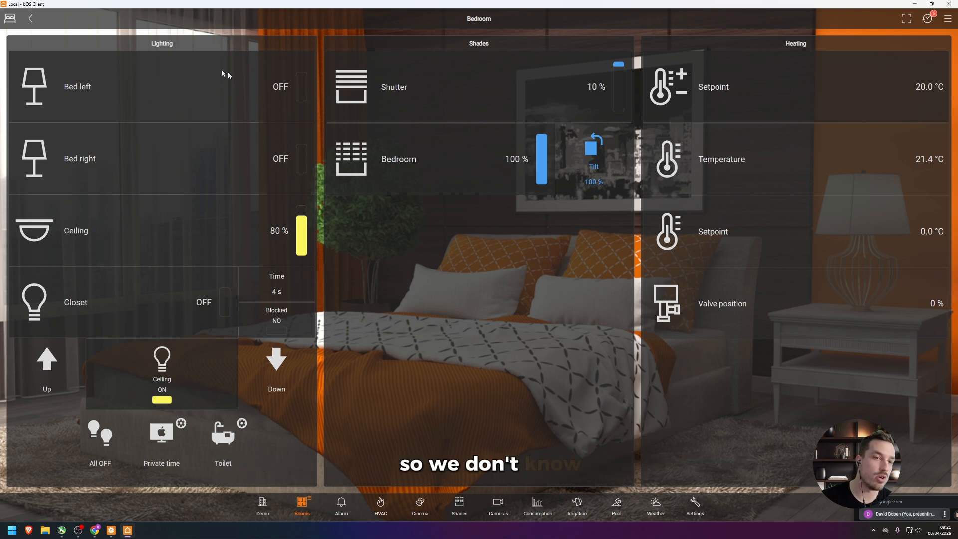
click(148, 115)
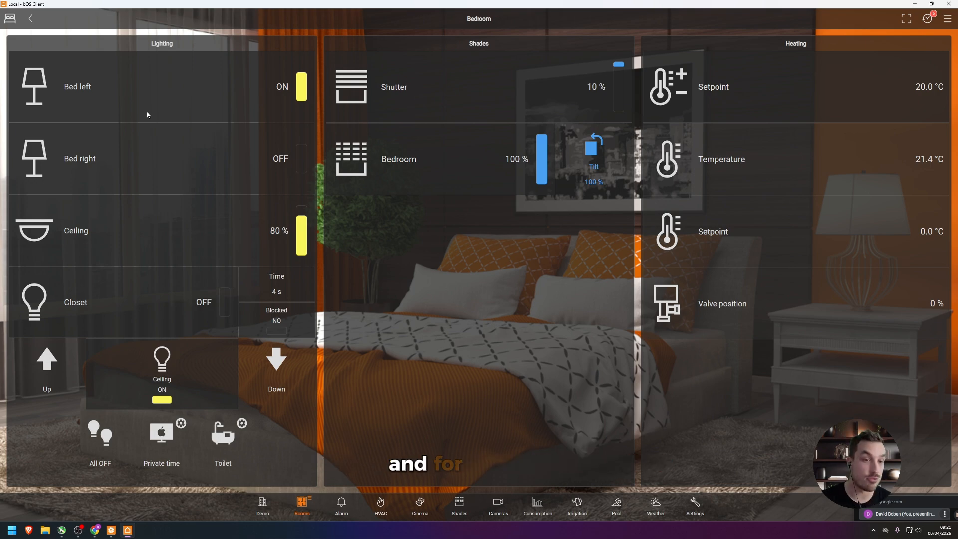
key(alt+Tab)
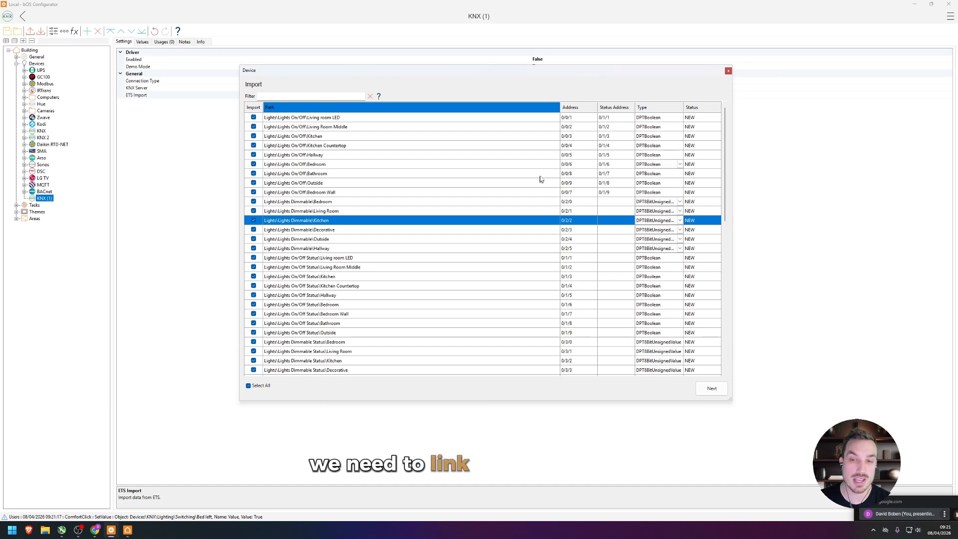
key(alt+Tab)
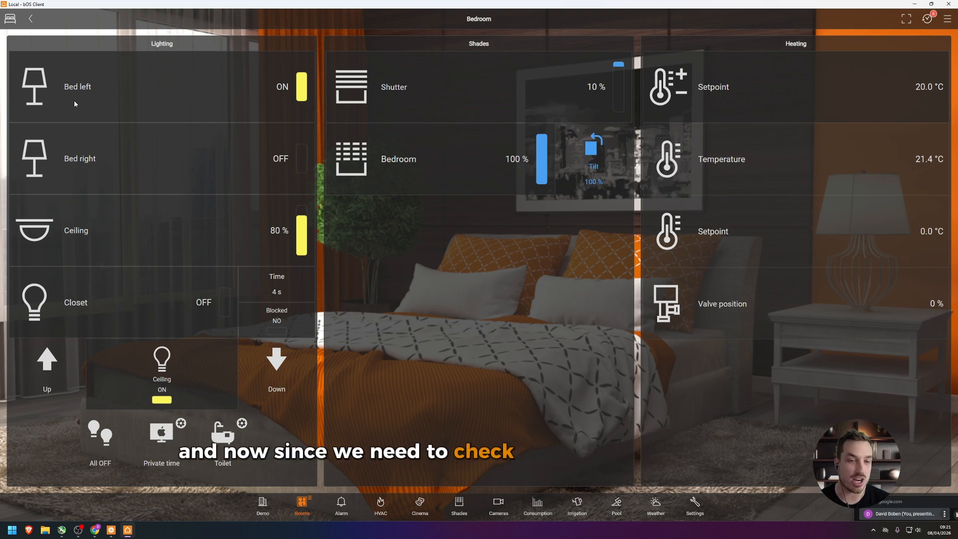
key(alt+Tab)
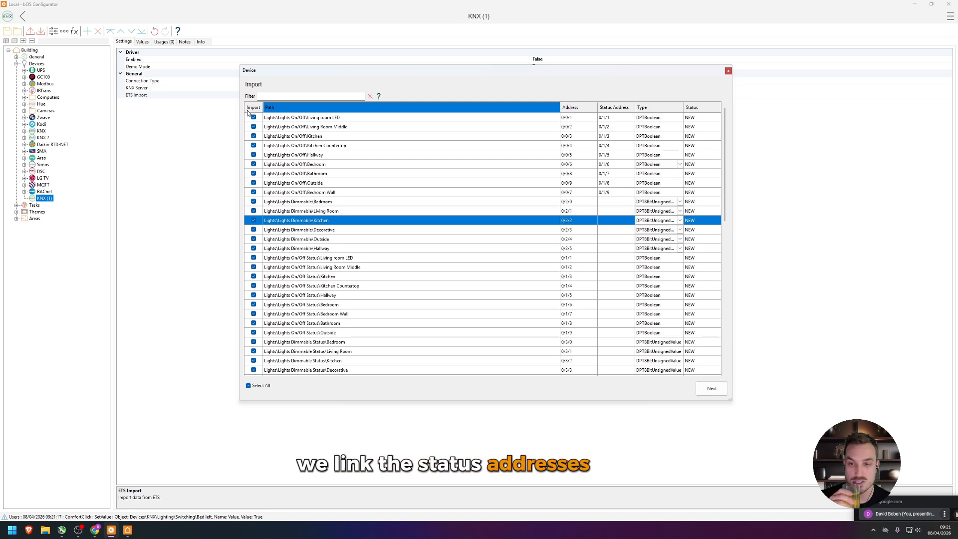
Set the data type of Shades Position Status Living Room (1/2/0) and Shades Position Living Room (1/1/0) to DPT8BitUnsignedValue.
scroll(351, 294, down, 12)
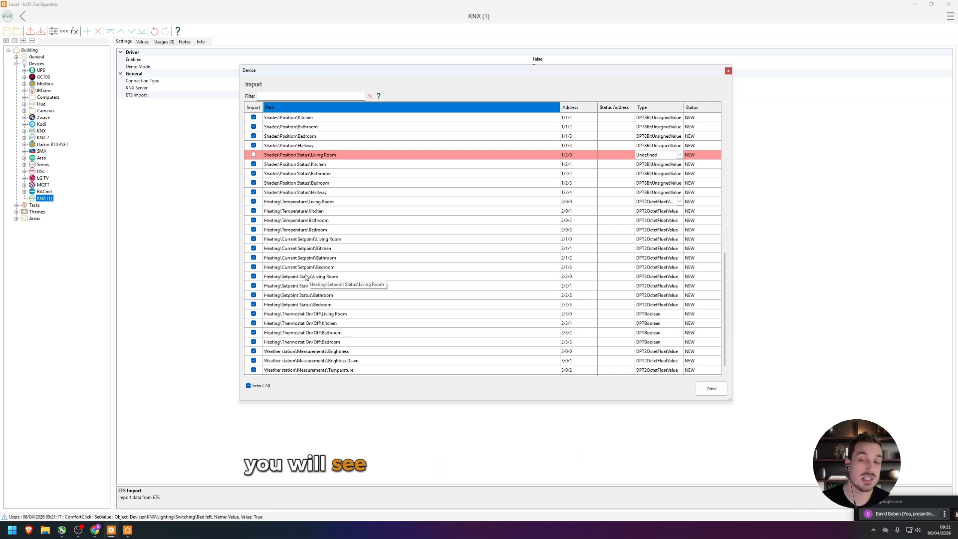
right_click(276, 154)
click(270, 154)
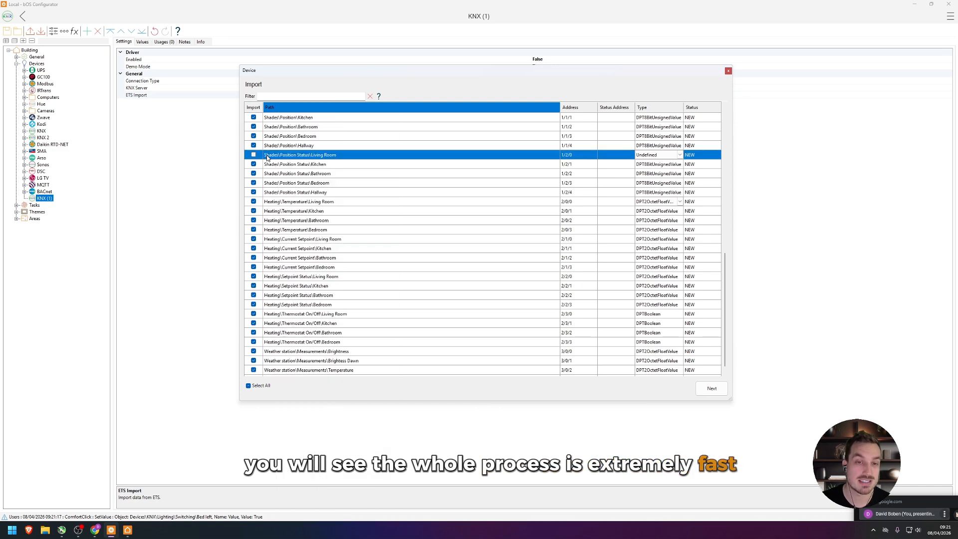
right_click(268, 155)
click(280, 196)
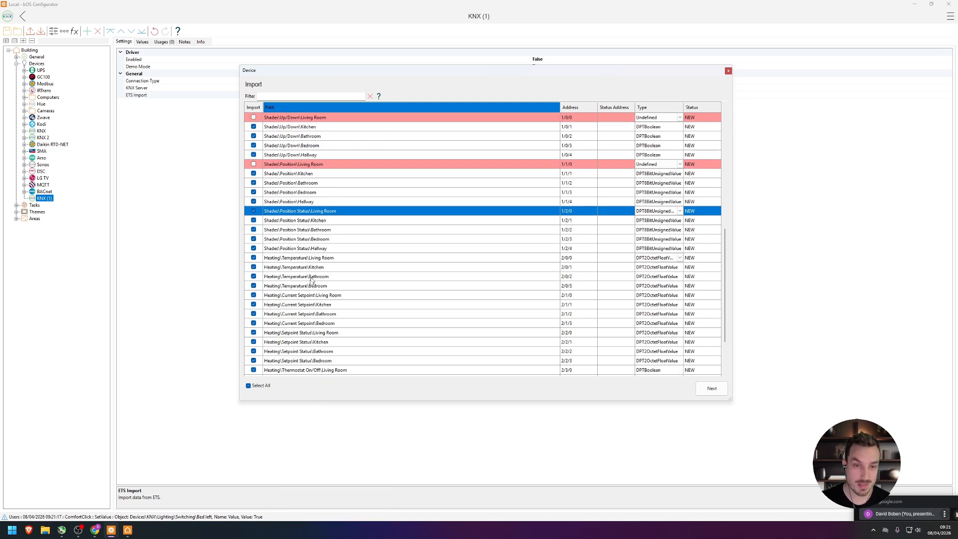
click(303, 164)
right_click(303, 164)
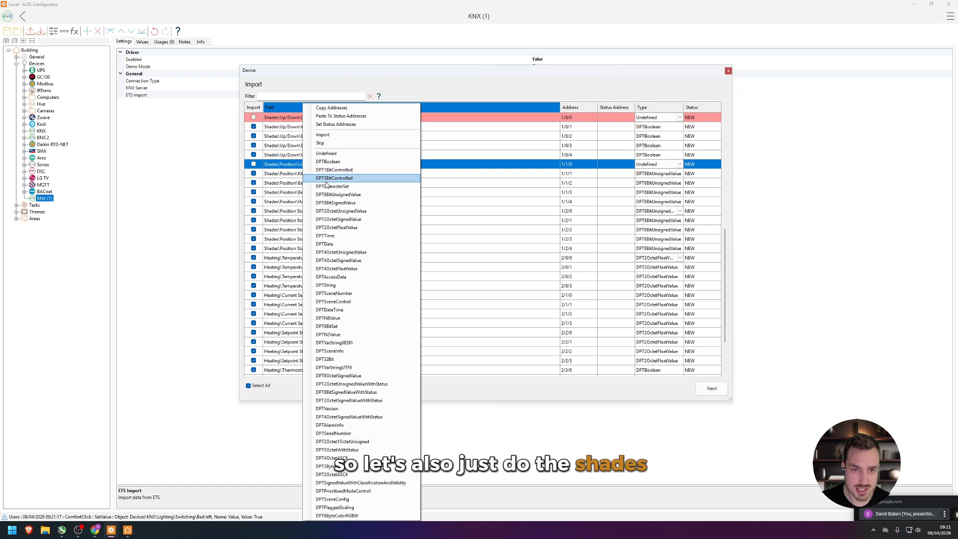
click(344, 195)
Copy the group addresses of all Shades Position Status entries, Living Room through Hallway.
click(303, 221)
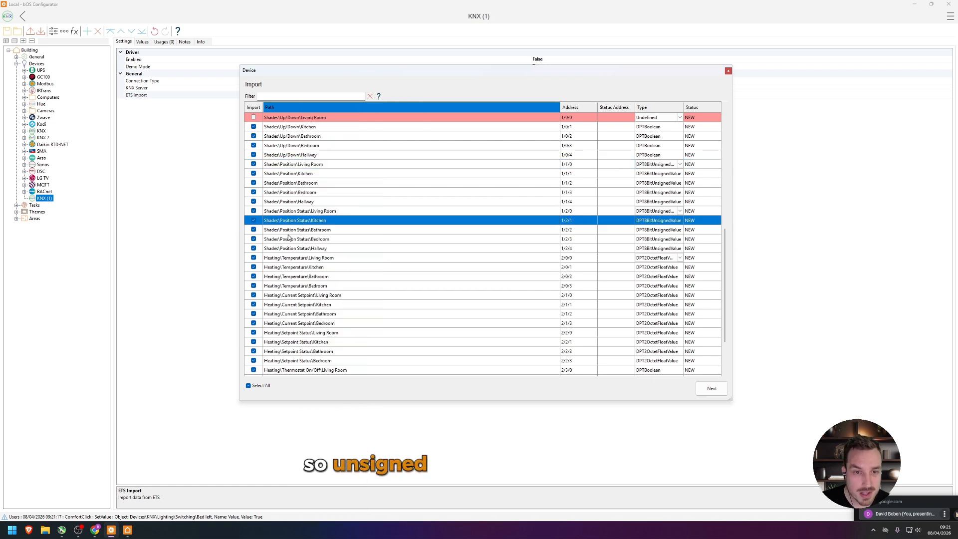
click(304, 211)
shift+click(311, 248)
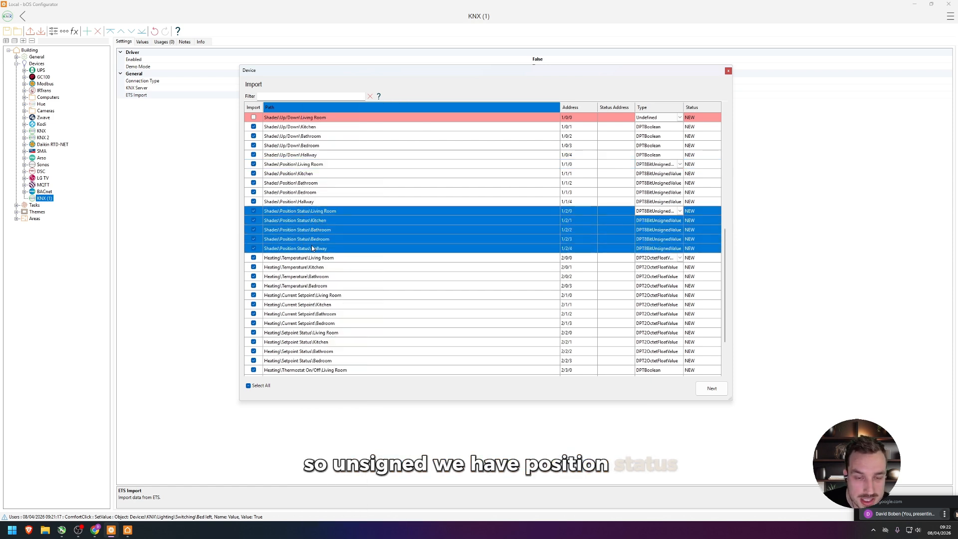
right_click(311, 239)
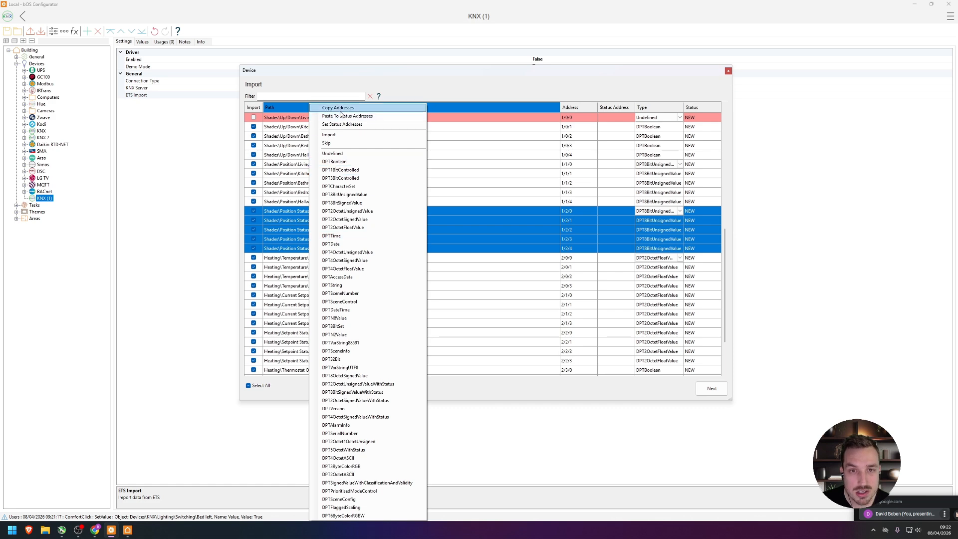
click(331, 108)
Paste the copied group addresses as status addresses of all Shades Position entries, Living Room through Hallway.
scroll(310, 183, up, 1)
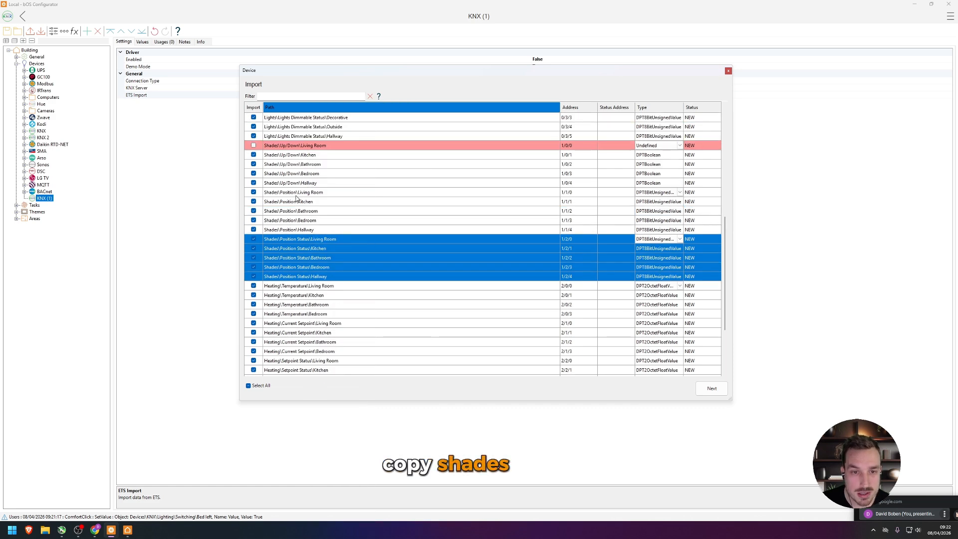
click(296, 193)
shift+click(298, 229)
right_click(298, 228)
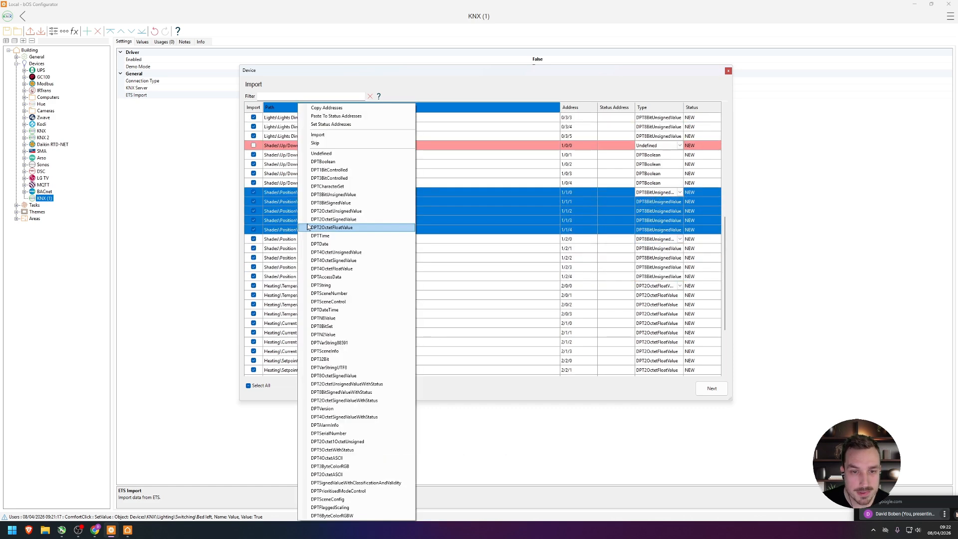
click(343, 116)
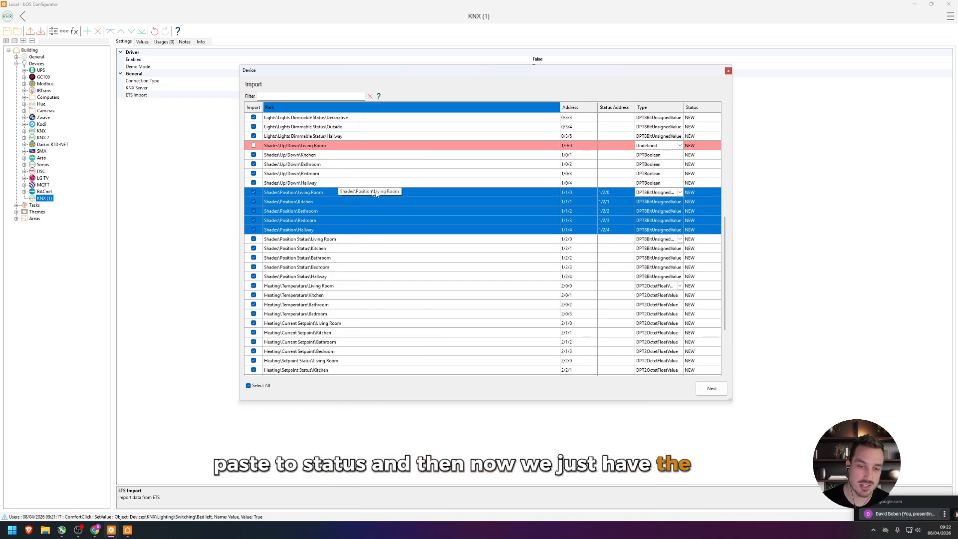
Import the checked group addresses into the KNX device and show the imported values.
scroll(369, 274, up, 6)
scroll(370, 273, down, 9)
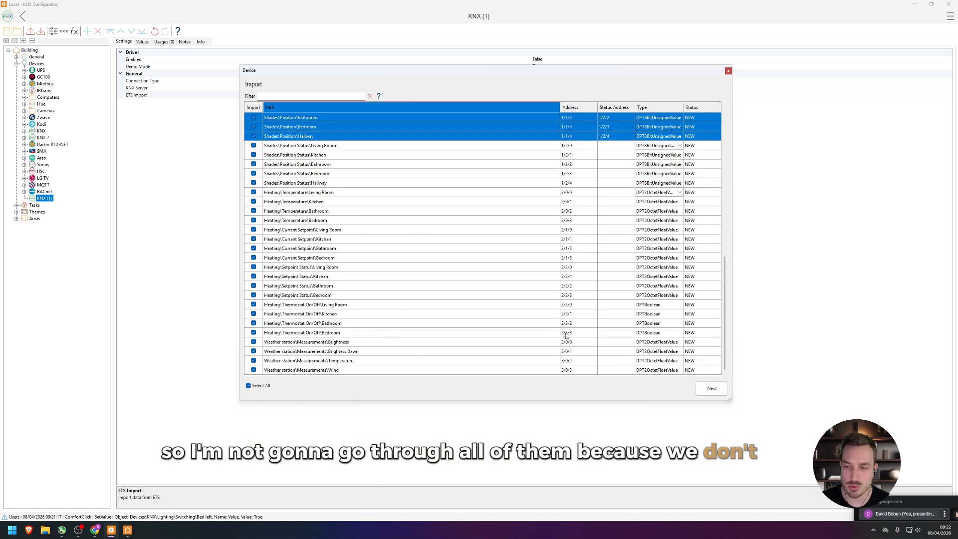
click(567, 351)
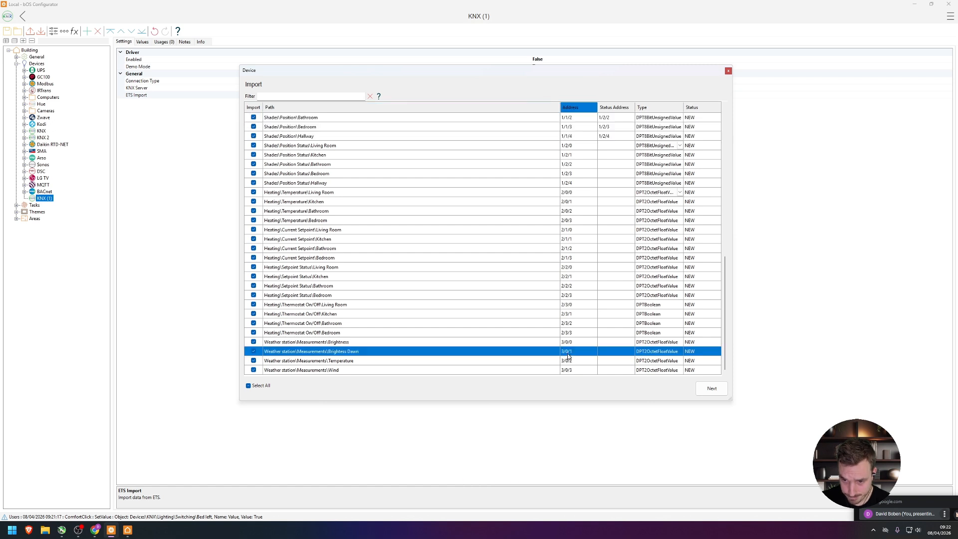
click(696, 393)
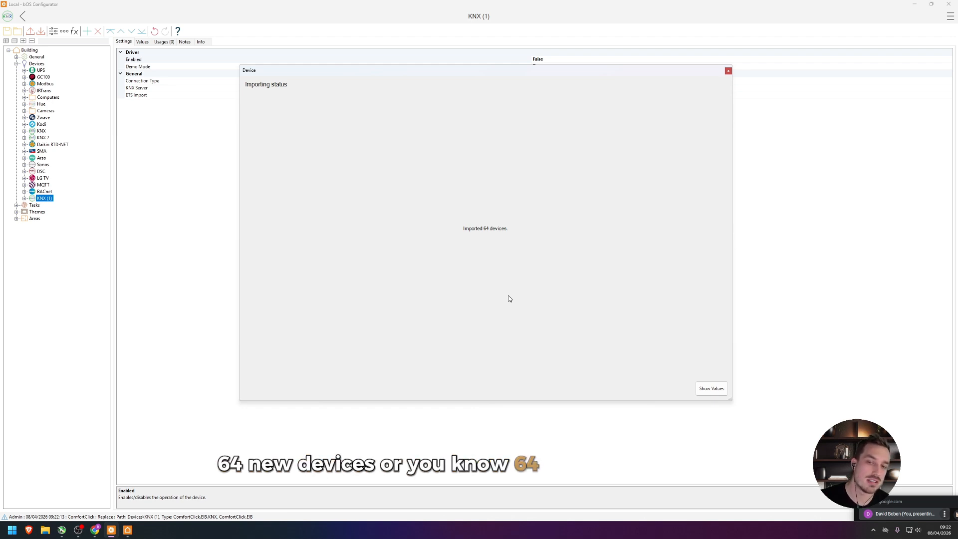
click(708, 388)
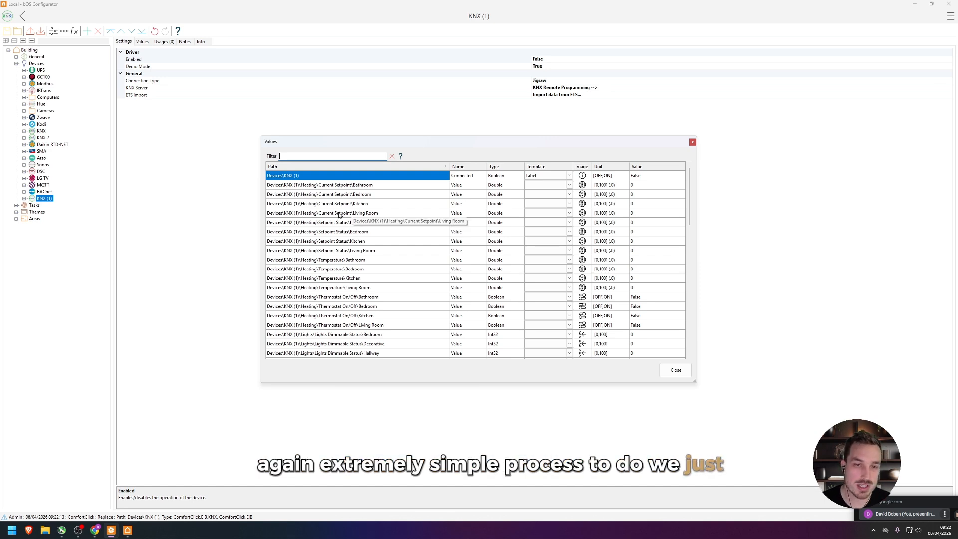
Apply the Temperature Setpoint [°C] template to the four Heating Current Setpoint values, Bathroom through Living Room.
key(Down)
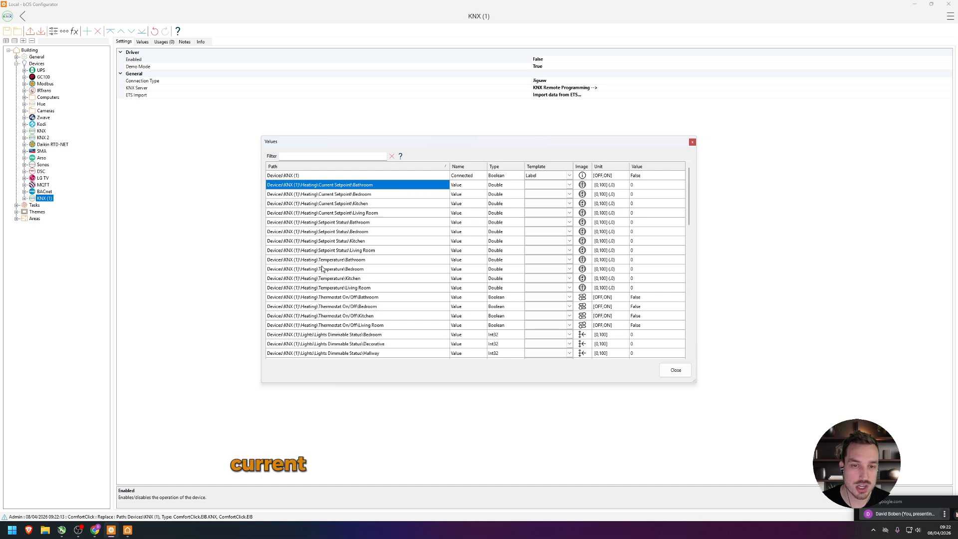
key(shift+Down)
key(shift+Down)
key(shift+Down)
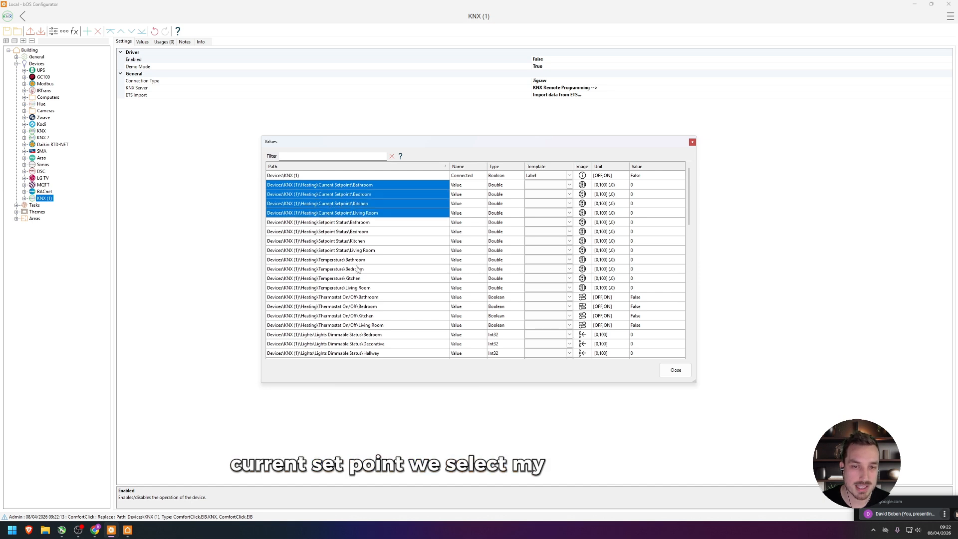
right_click(326, 211)
mouse_move(334, 214)
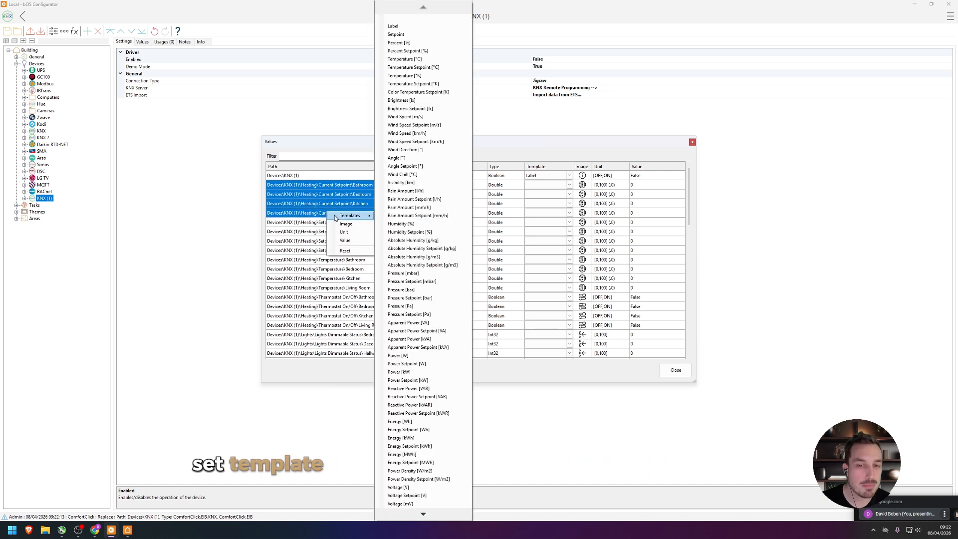
click(433, 68)
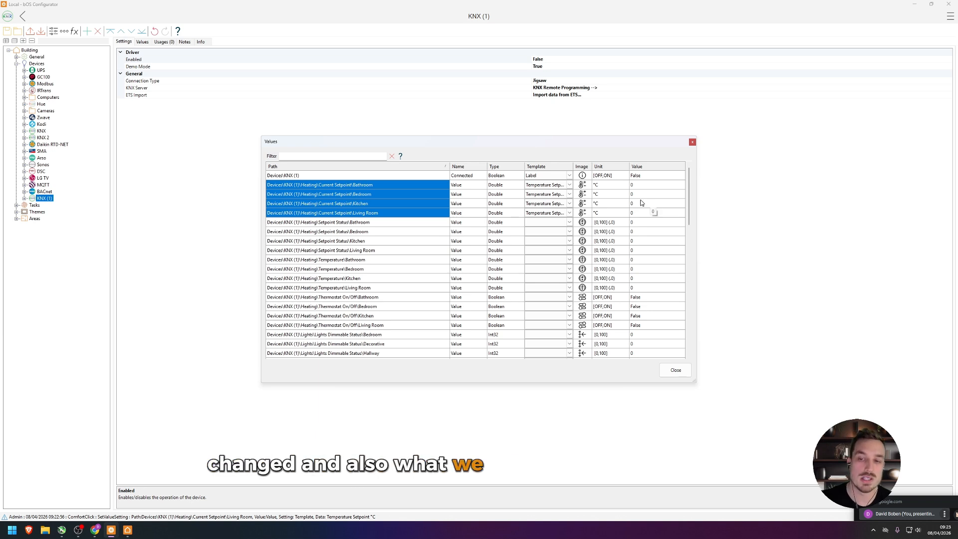
Apply the Lamp template to all Lights On/Off values, Bathroom through Outside.
scroll(336, 300, down, 10)
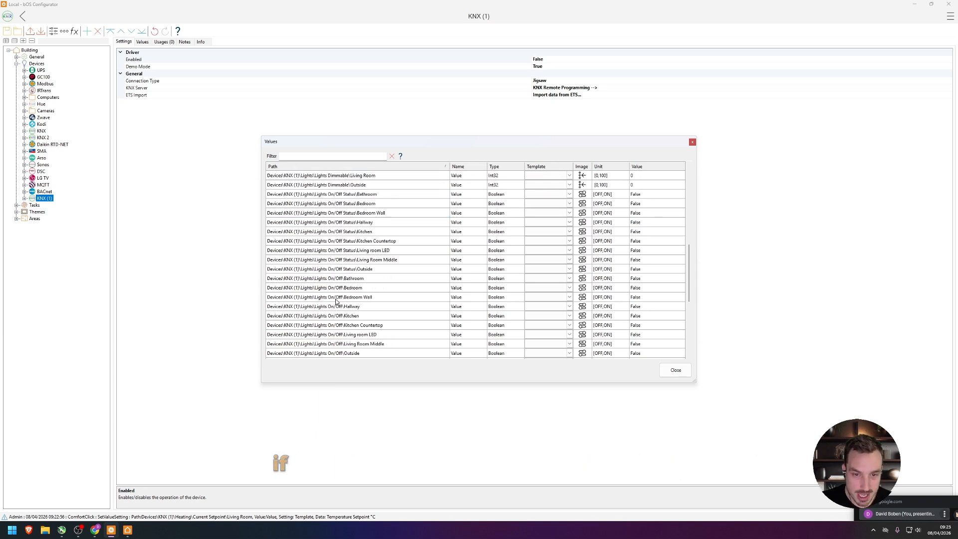
drag(335, 277, 345, 332)
right_click(342, 315)
mouse_move(367, 317)
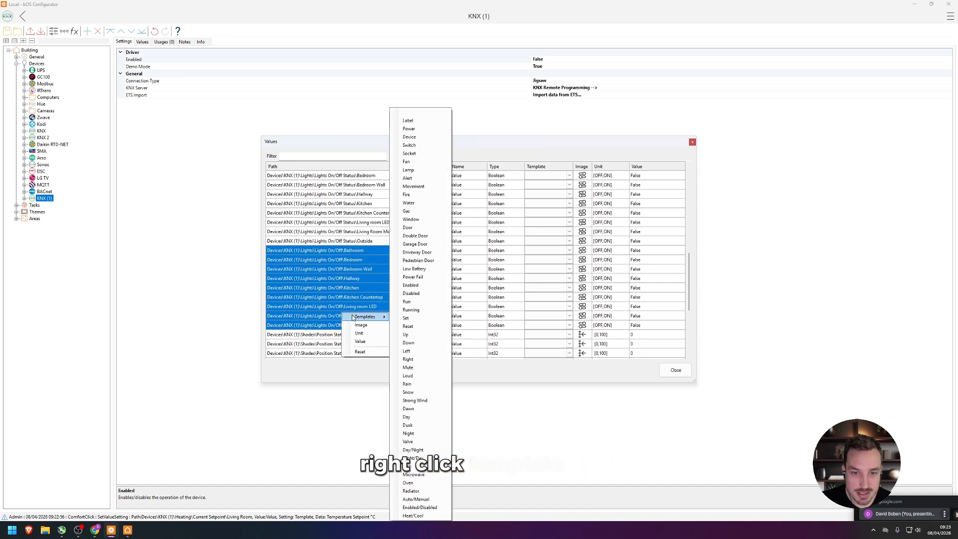
click(408, 170)
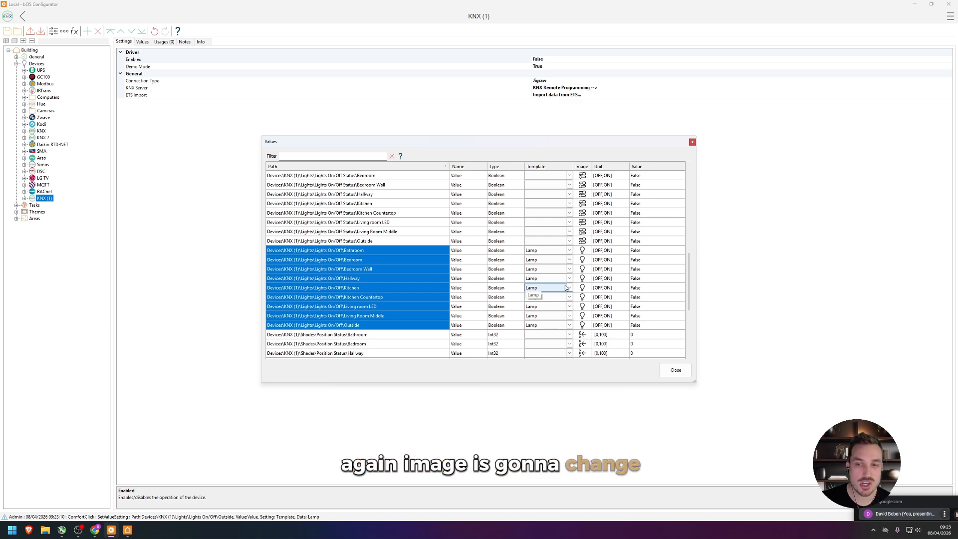
Switch to the bOS Client, turn off the Bed left lamp and set the upper Heating setpoint in the Bedroom to 25 °C.
click(131, 530)
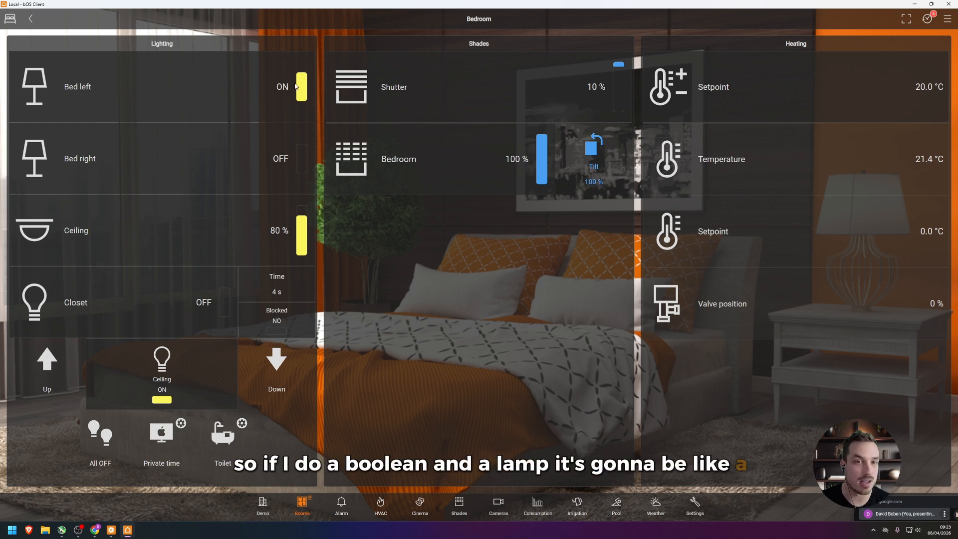
click(273, 115)
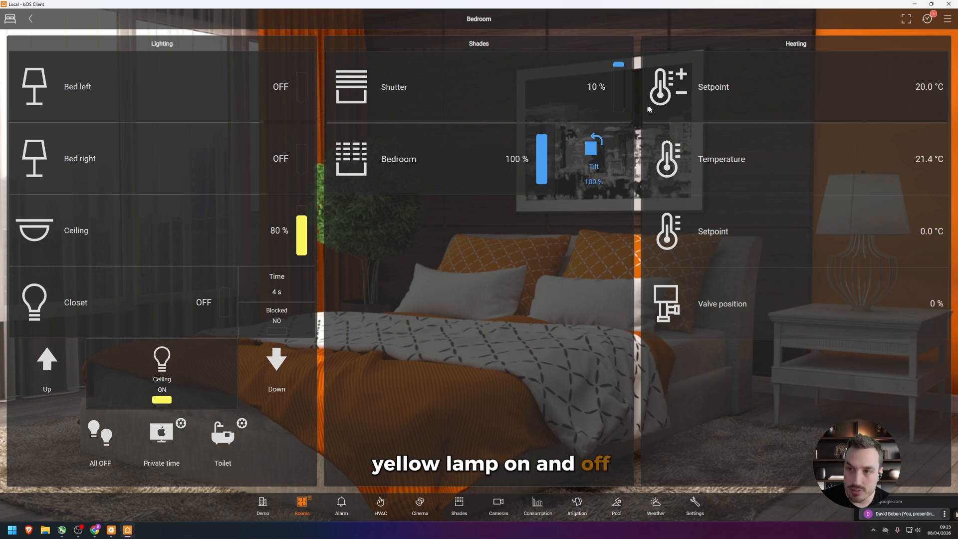
click(780, 102)
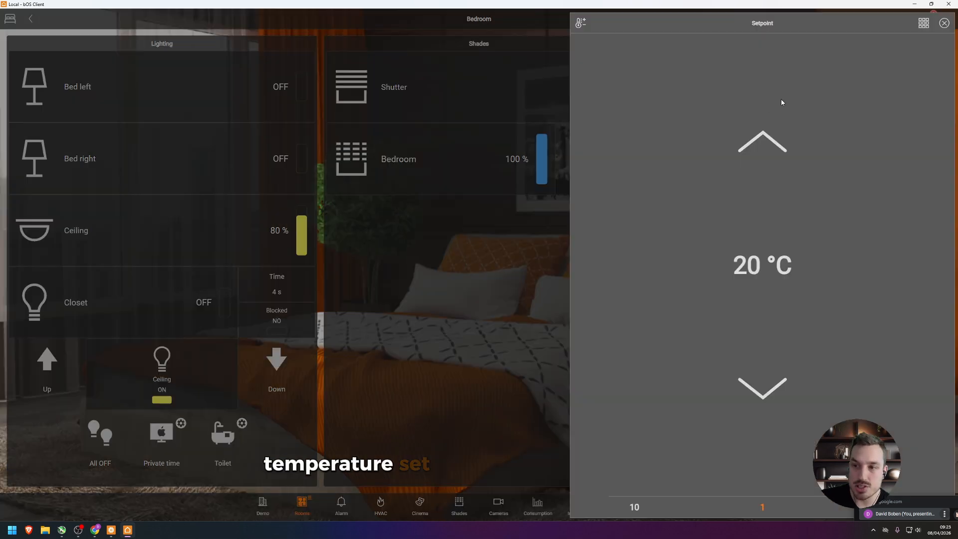
click(781, 274)
click(762, 166)
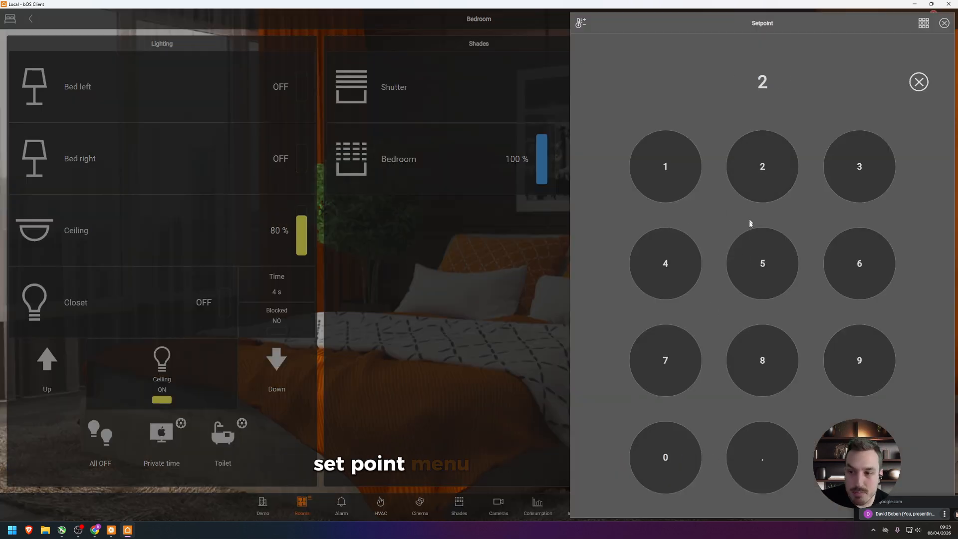
click(761, 263)
click(858, 457)
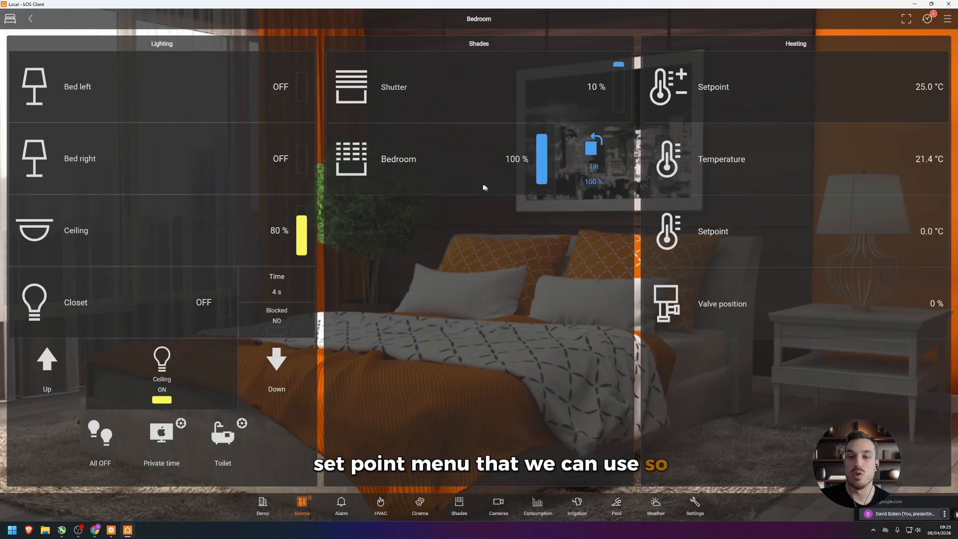
Set the position of the Bedroom shade to 30 % in the Shades section.
click(408, 165)
drag(438, 223, 443, 152)
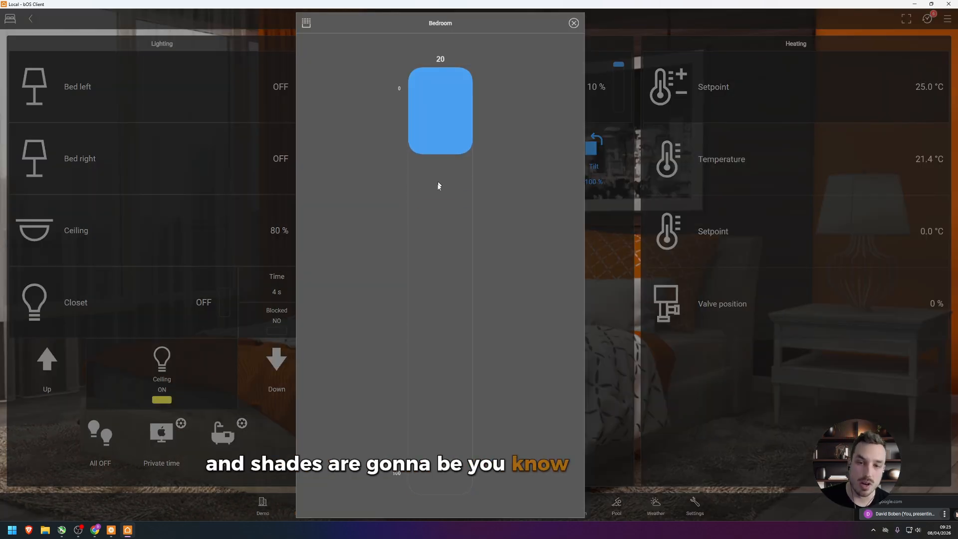
drag(438, 186, 439, 199)
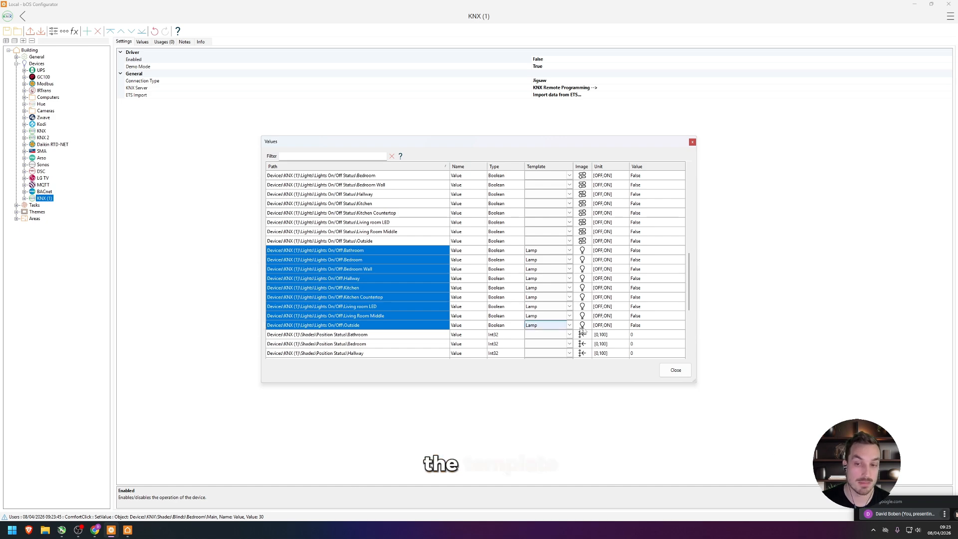
Return to the bOS Configurator and apply the Shades template to the five Shades Position values, Bathroom through Living Room.
scroll(362, 294, up, 2)
scroll(349, 302, down, 6)
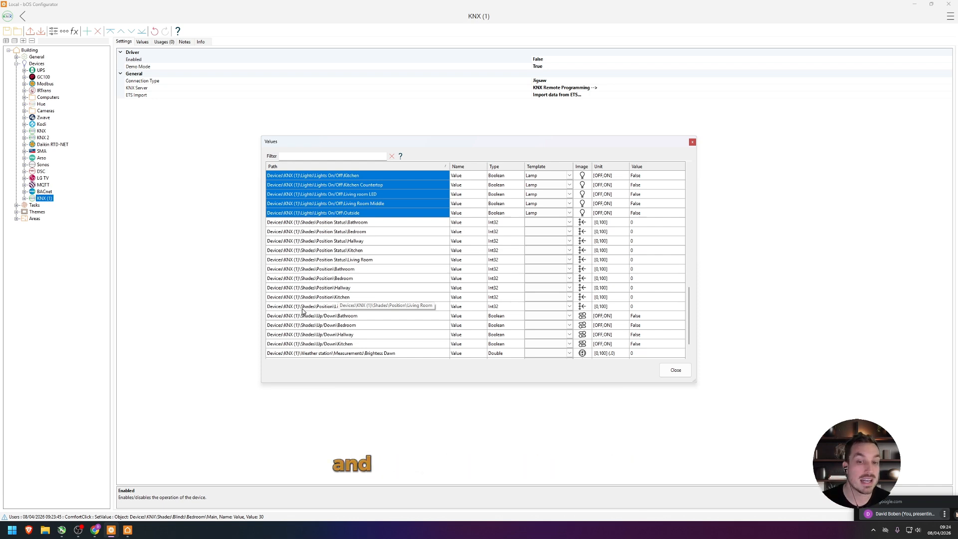
click(317, 297)
click(331, 269)
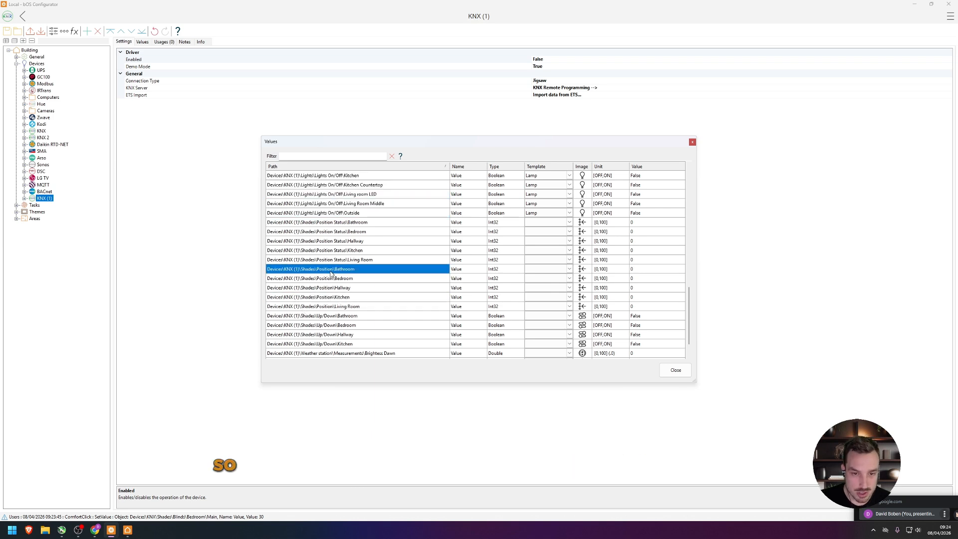
drag(330, 273, 330, 306)
right_click(329, 306)
mouse_move(345, 310)
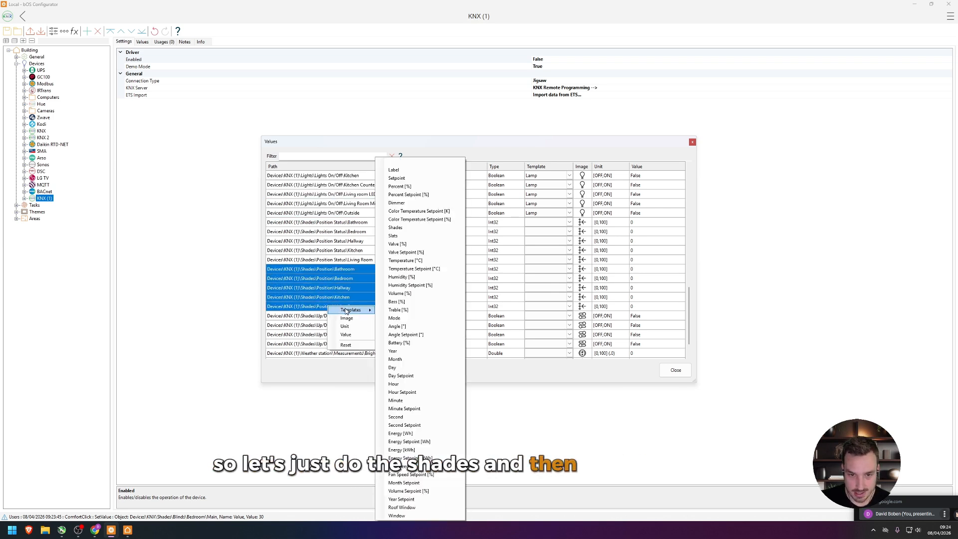
click(410, 229)
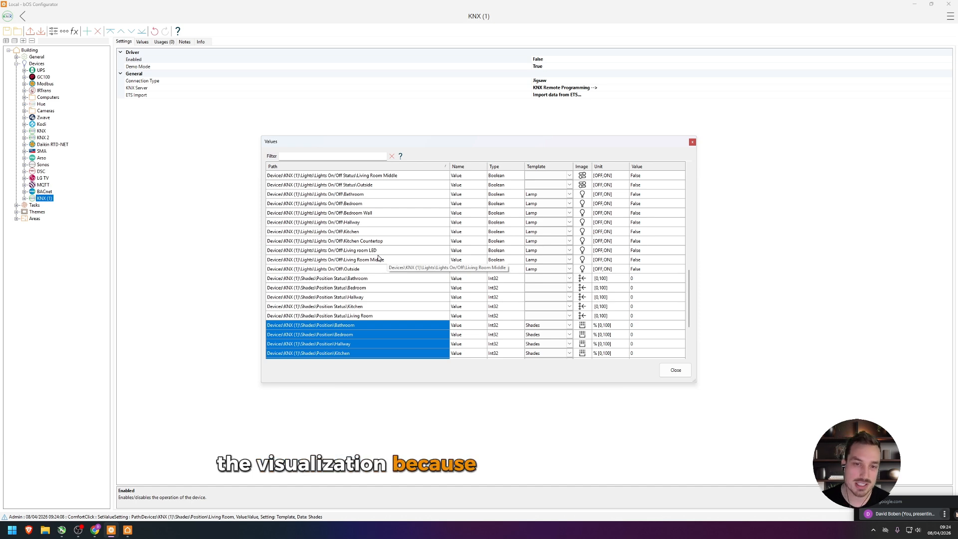
Assign the CeilingHanging.svg lamp image to the Lights On/Off values Bedroom Wall and Hallway, and close the values list.
click(379, 241)
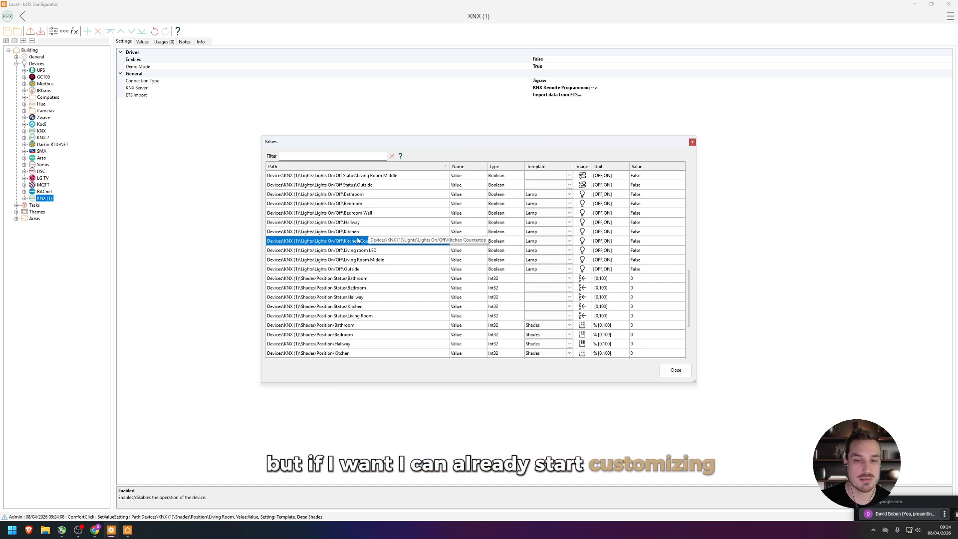
click(372, 213)
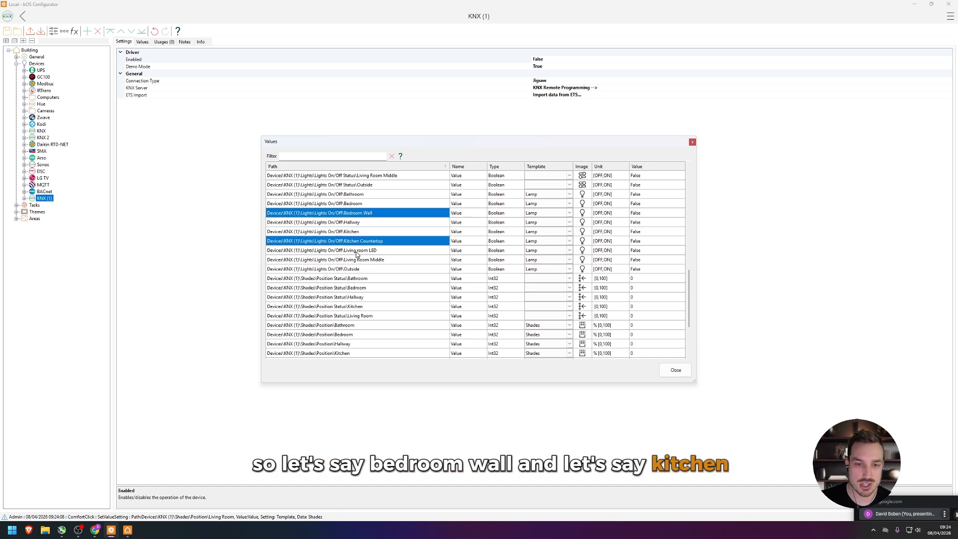
right_click(353, 223)
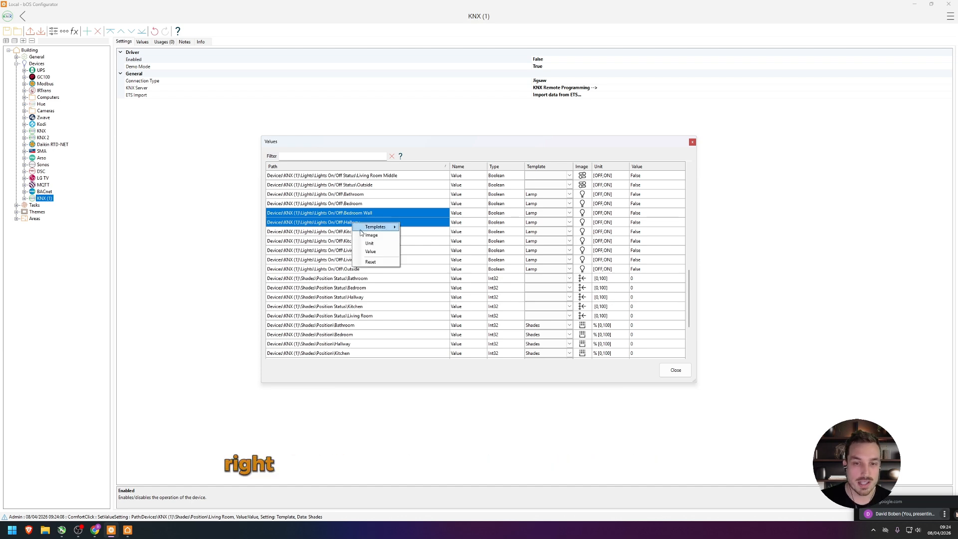
click(365, 236)
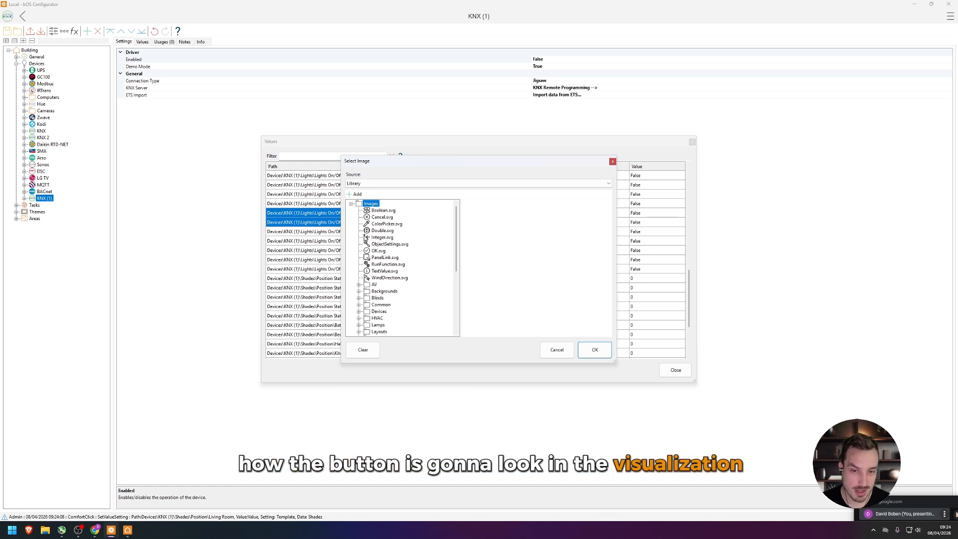
click(358, 325)
scroll(405, 299, down, 5)
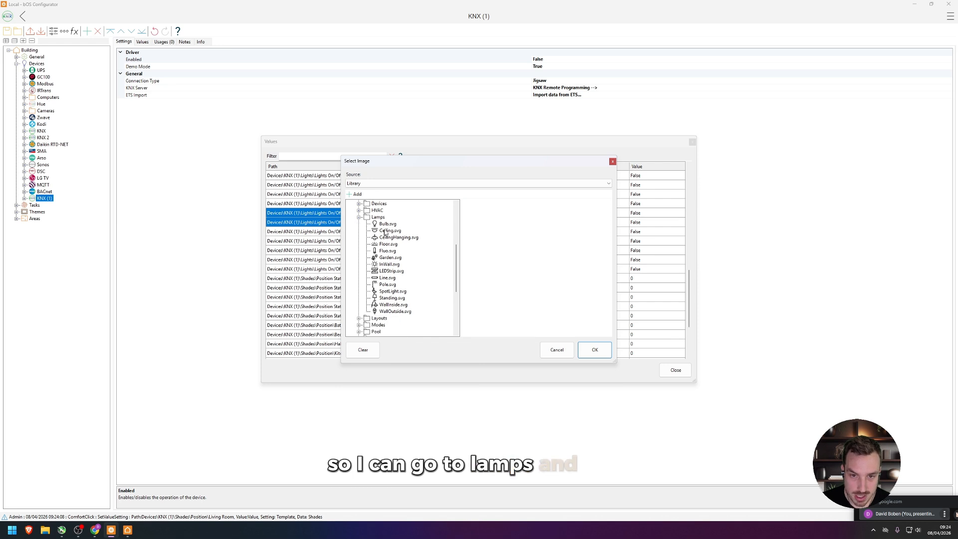
click(387, 237)
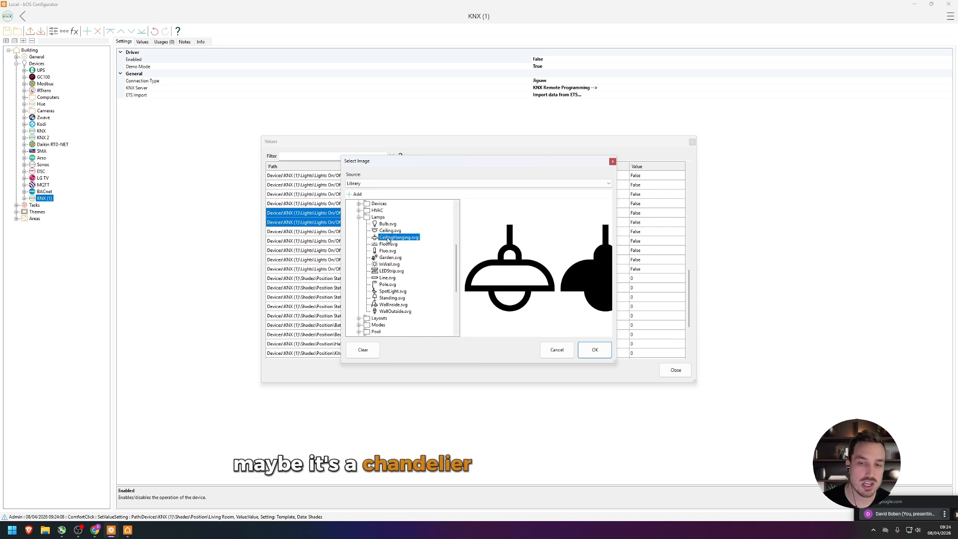
click(592, 350)
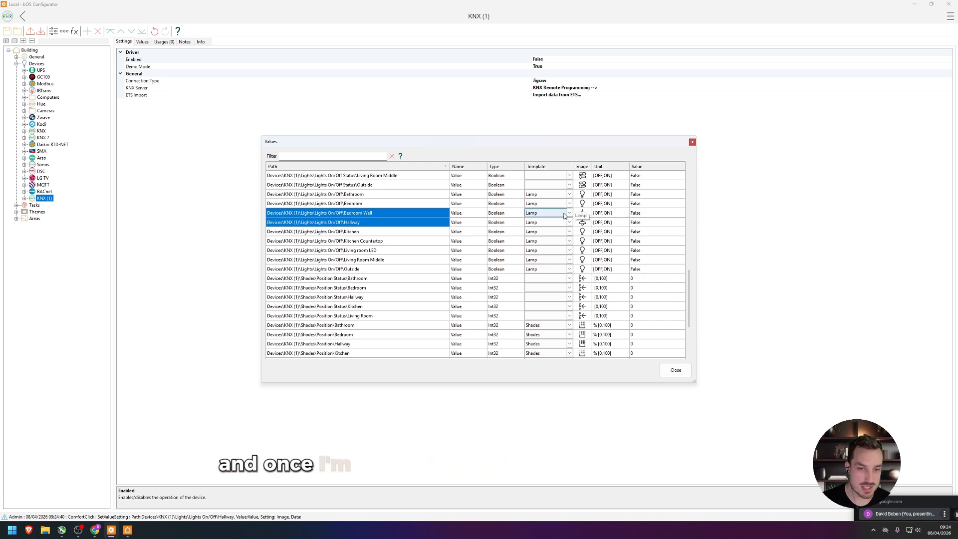
click(676, 370)
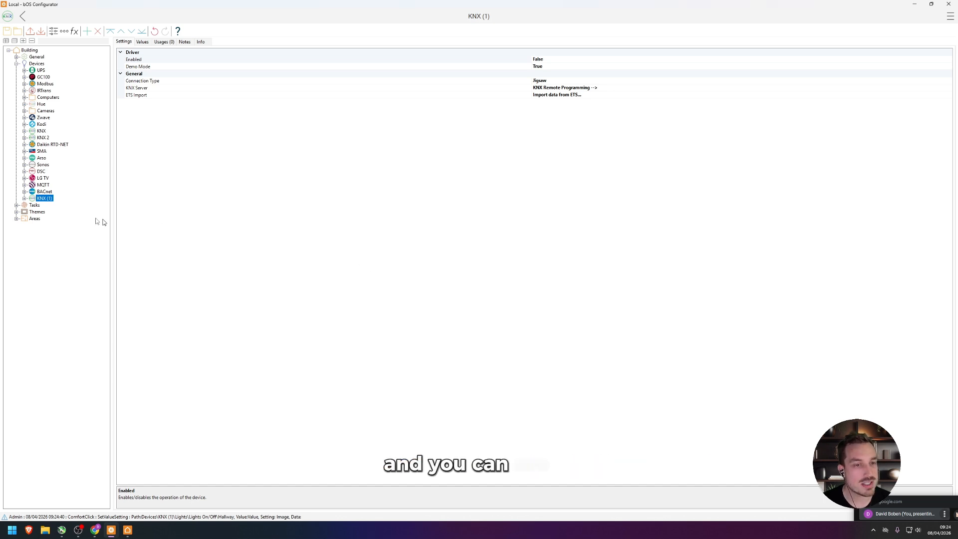
Expand KNX (1) down to the Lights On/Off folder and examine the settings of Living room LED.
click(24, 199)
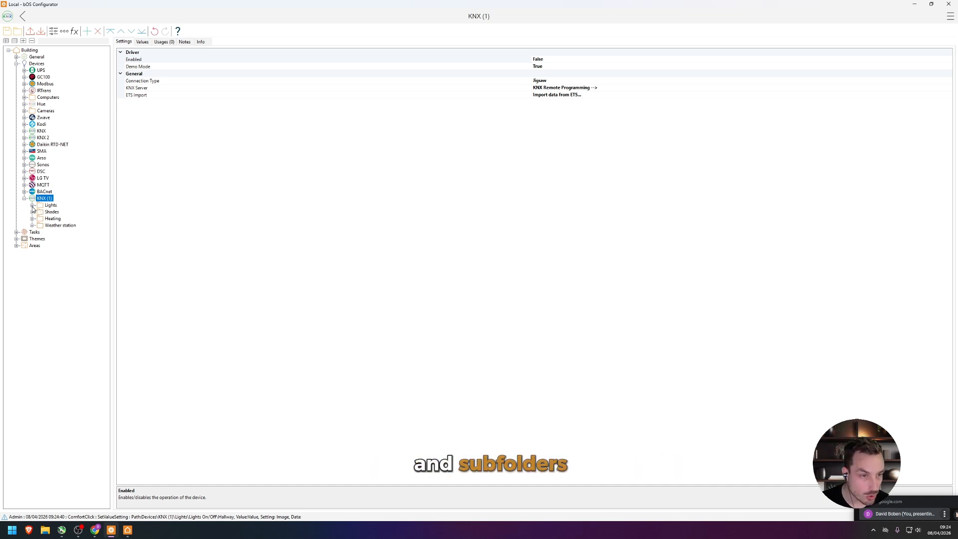
click(33, 205)
click(39, 211)
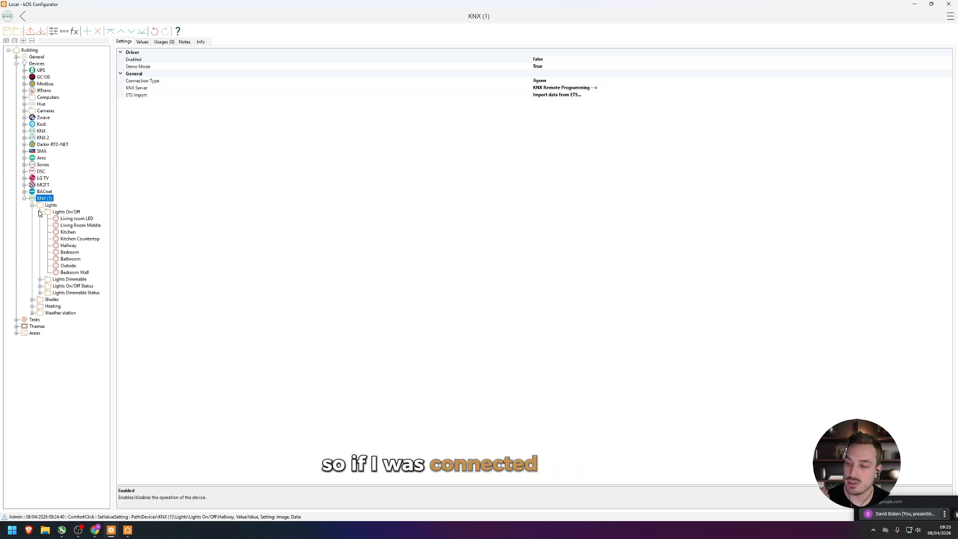
click(76, 218)
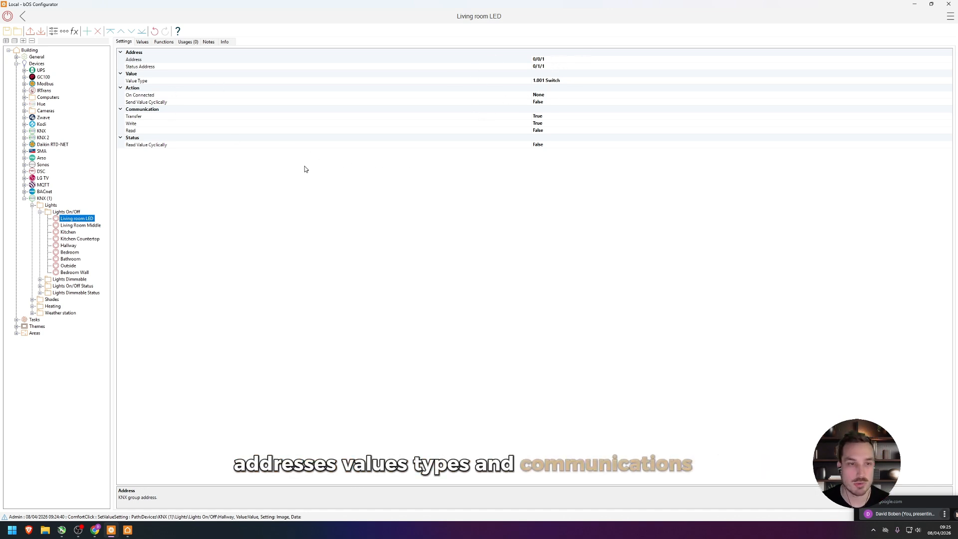
Switch the value of Living room LED to True and back to False.
click(142, 42)
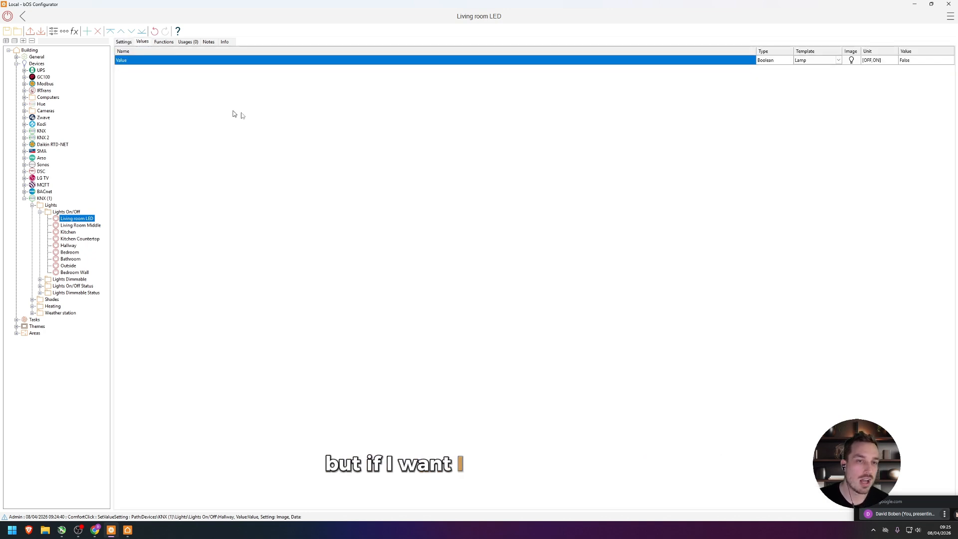
click(925, 59)
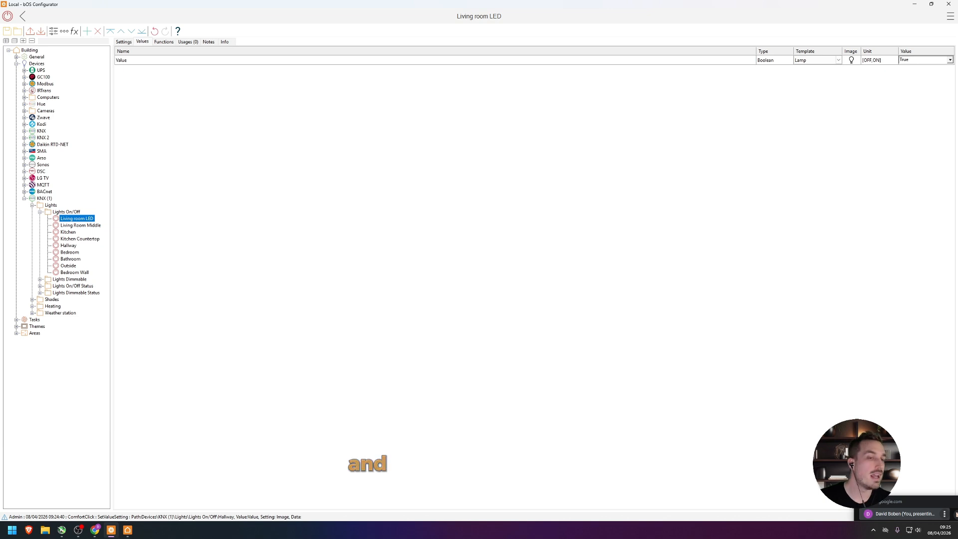
key(Return)
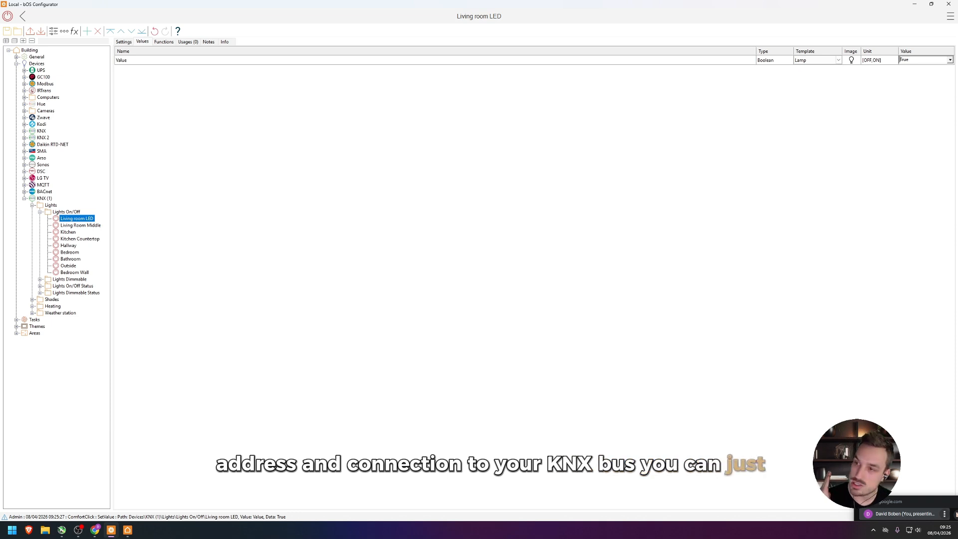
key(Down)
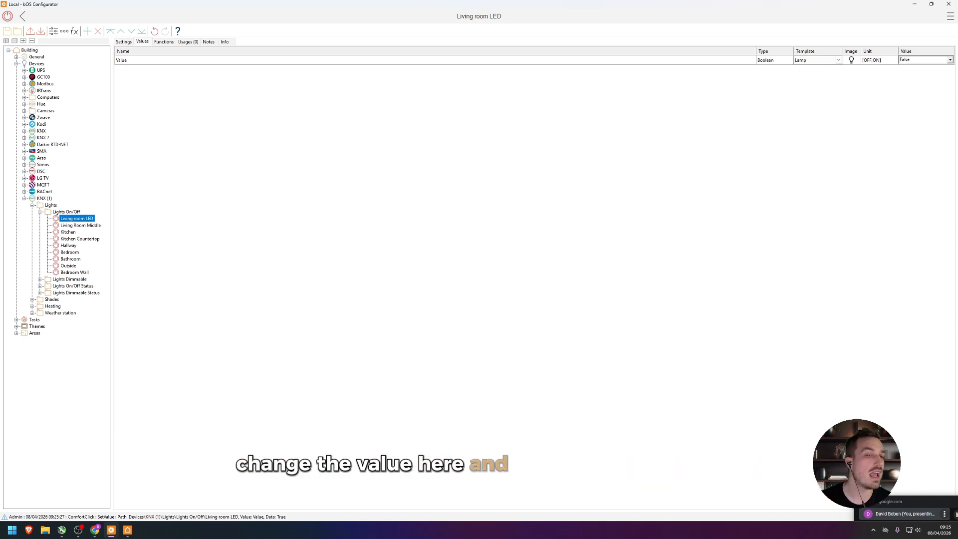